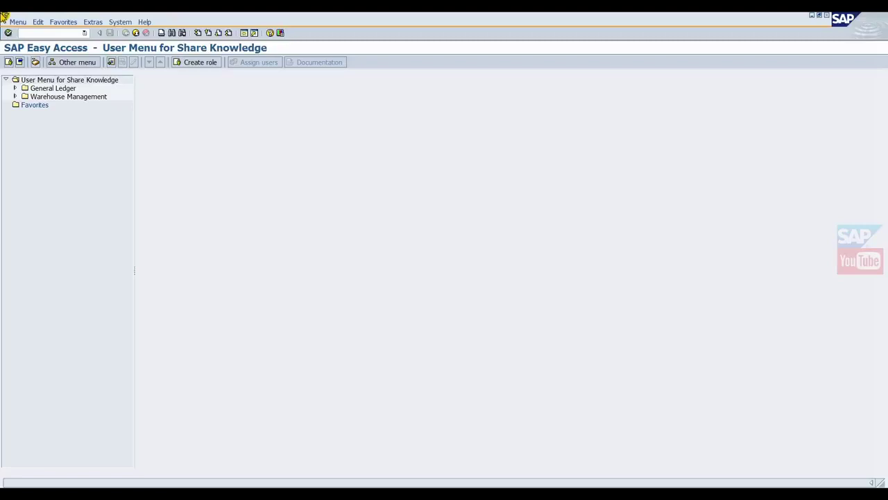
# - Review the system status and its kernel information, including release, support package level and database details, and close both dialogs
pyautogui.click(125, 23)
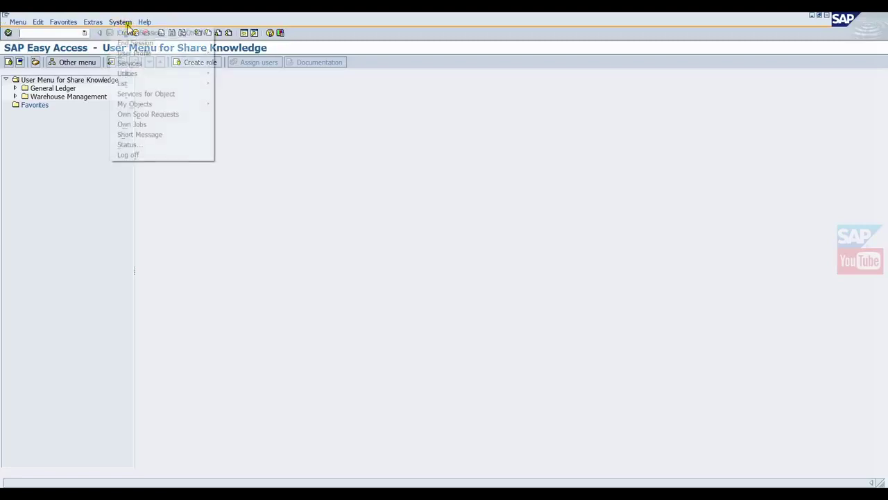
pyautogui.click(143, 147)
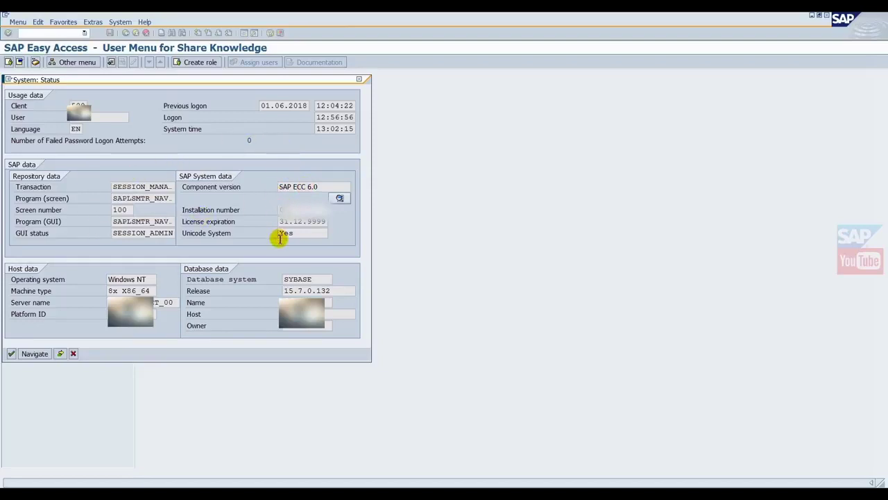
pyautogui.click(60, 354)
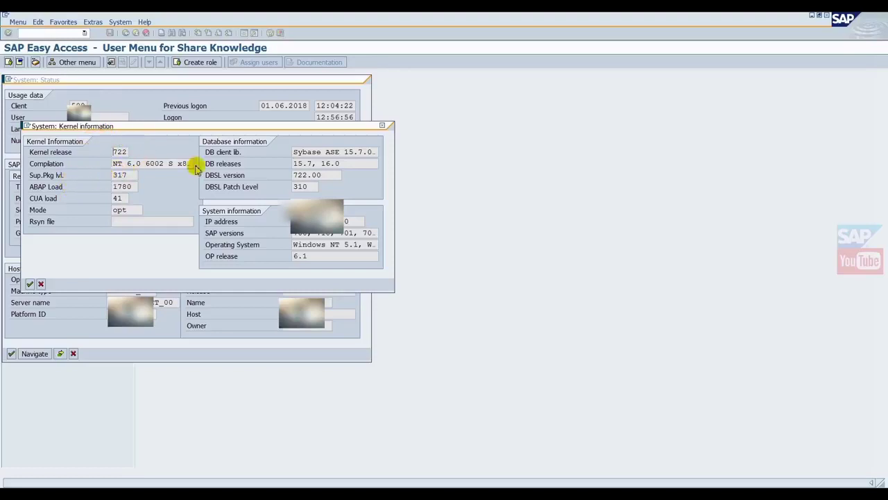
pyautogui.click(382, 126)
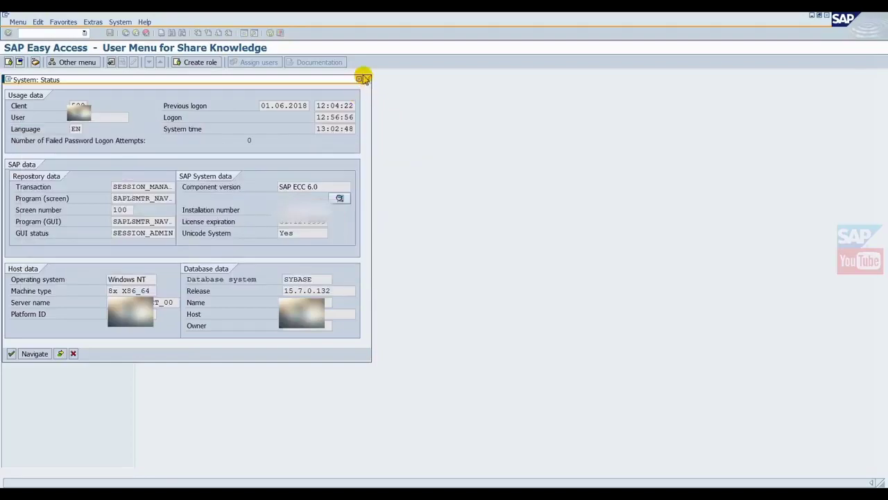
pyautogui.click(366, 80)
# - Run transaction sm51, review the server's release notes for the kernel patch details, and return to the SAP Easy Access screen
pyautogui.write('sm51')
pyautogui.press('Return')
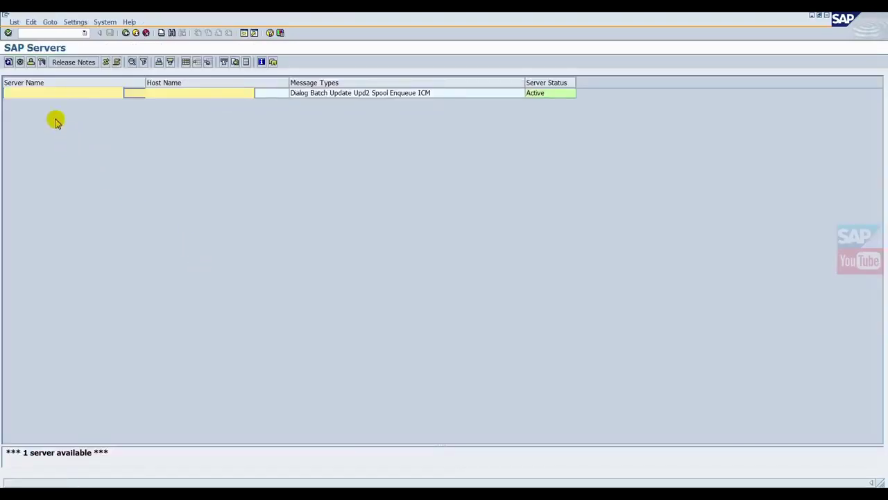
pyautogui.click(68, 64)
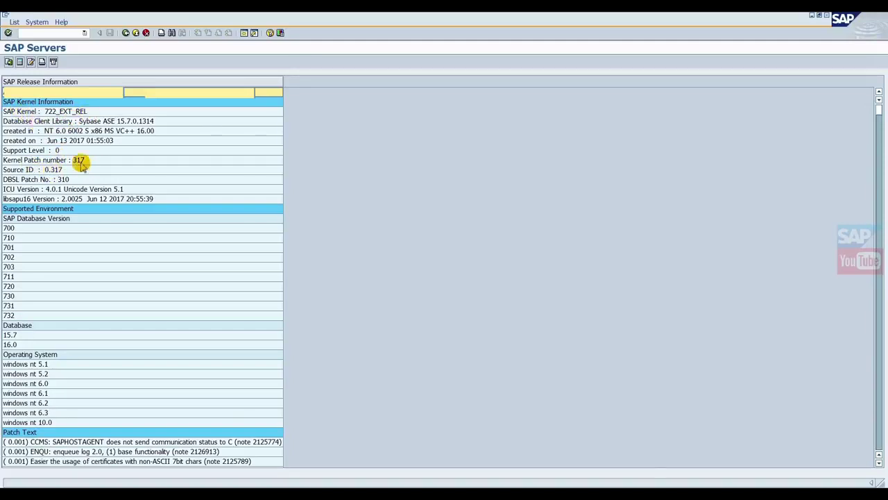
pyautogui.click(135, 34)
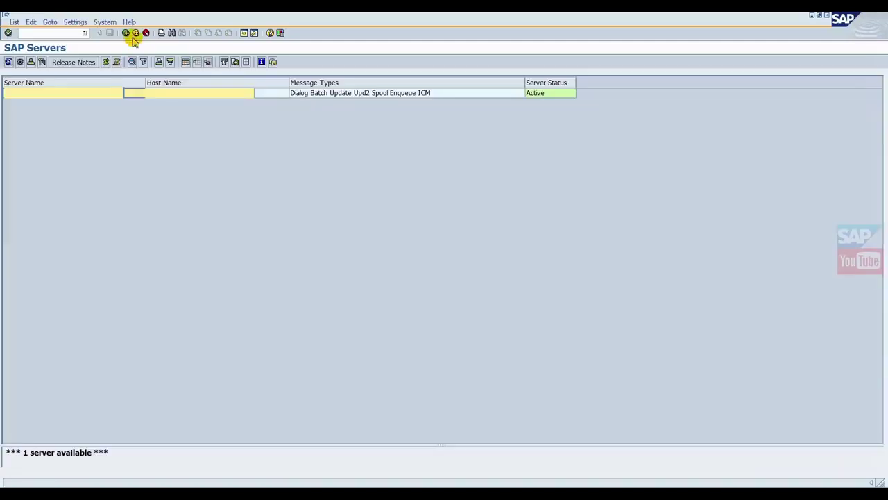
pyautogui.click(135, 34)
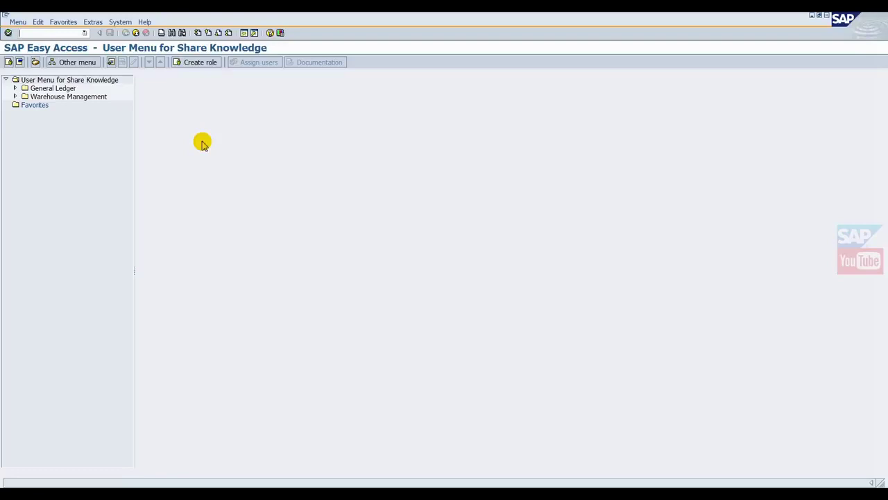
# - Switch to the Windows Explorer window showing the uc folder, maximize it and open the NTAMD64 kernel folder
pyautogui.click(236, 486)
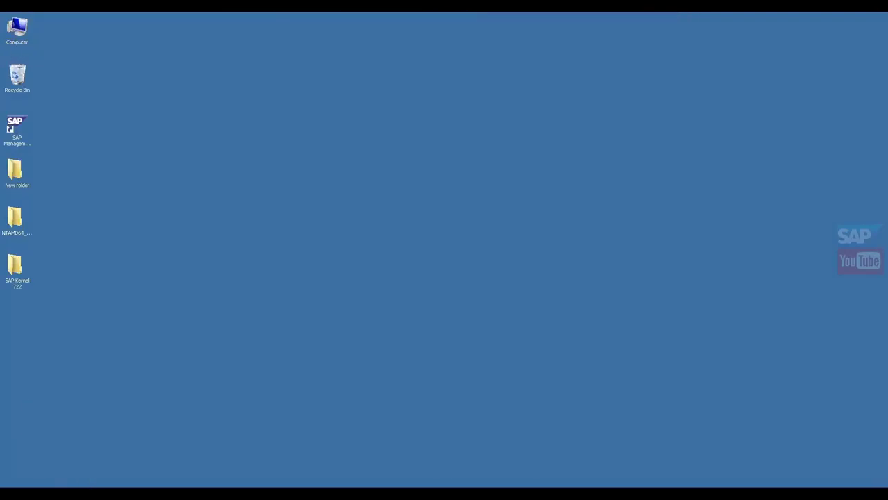
pyautogui.click(86, 485)
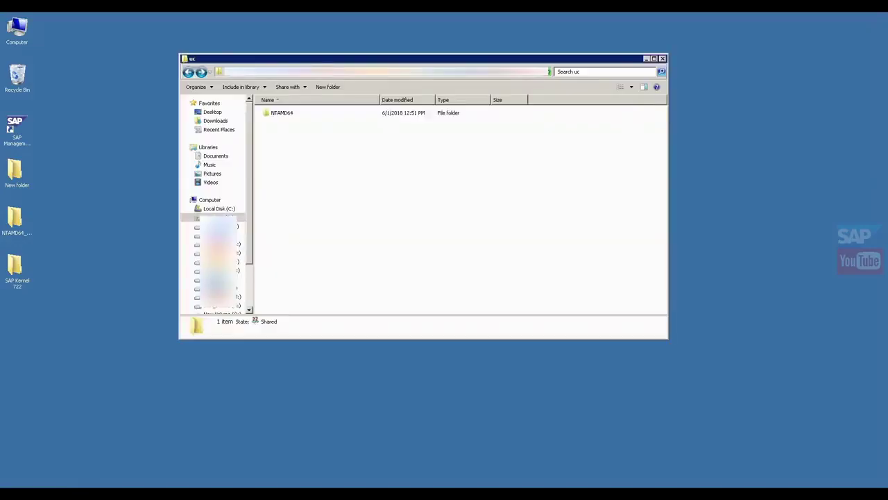
pyautogui.doubleClick(374, 61)
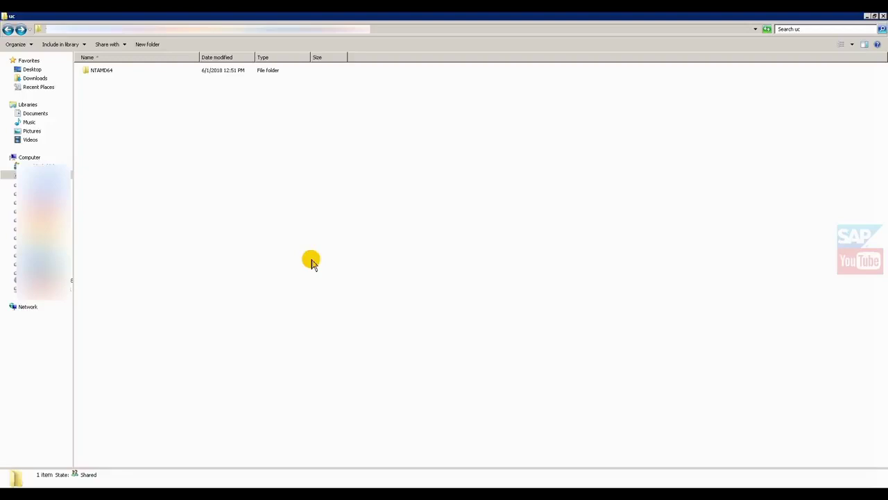
pyautogui.click(100, 76)
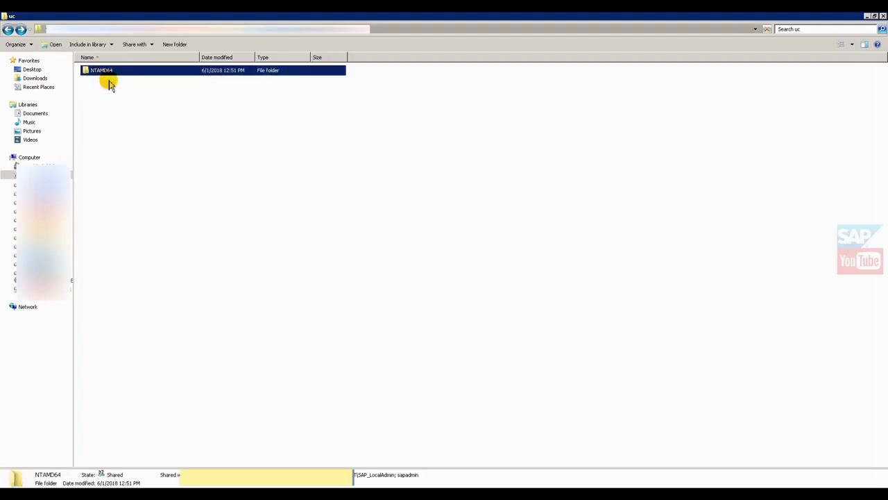
pyautogui.click(145, 192)
pyautogui.doubleClick(103, 70)
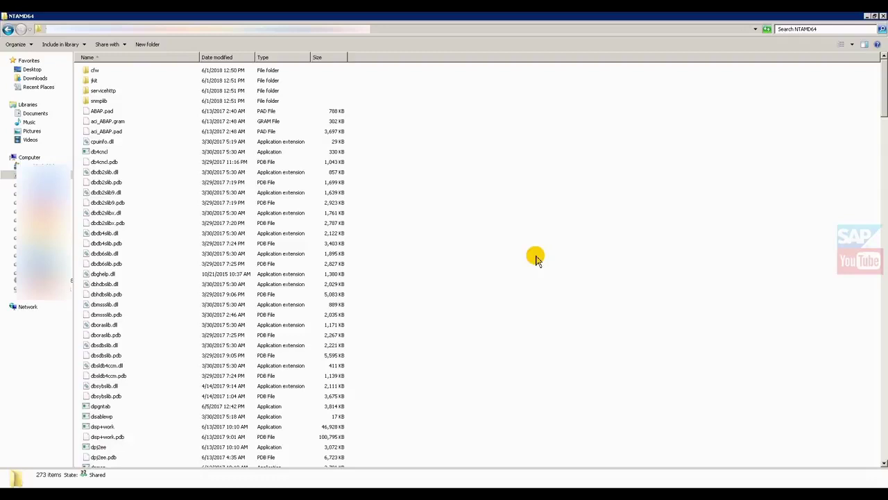
# - Open a command window in the NTAMD64 folder, run disp+work to read the kernel version details, and minimize the window
pyautogui.press('super')
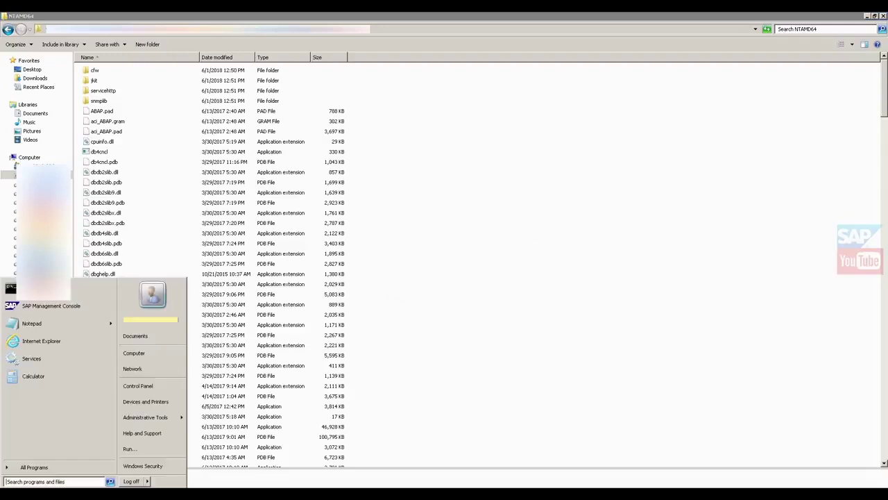
pyautogui.press('super')
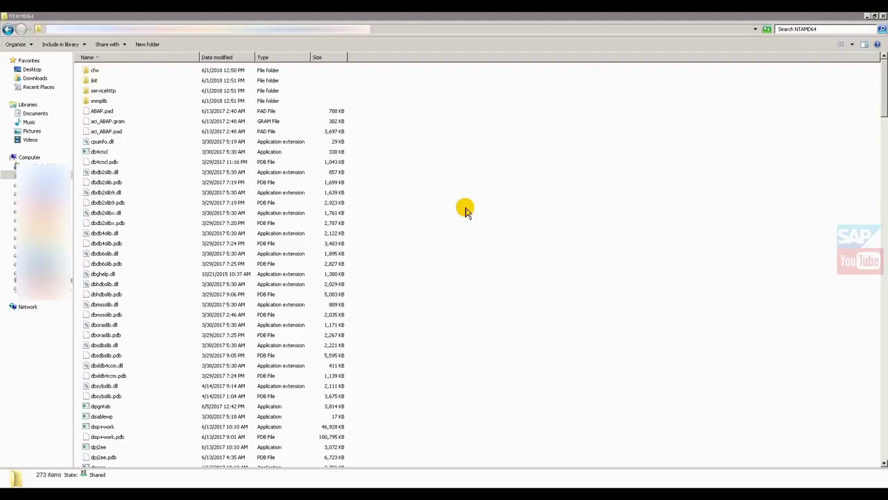
pyautogui.rightClick(465, 209)
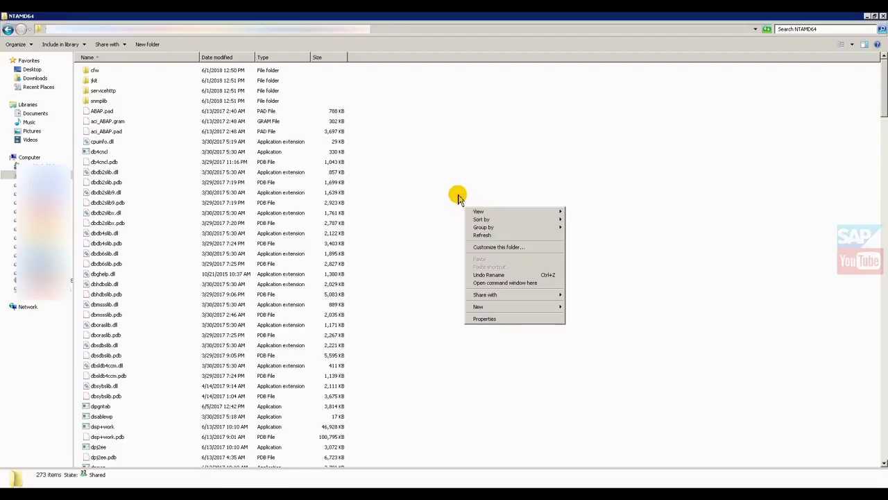
pyautogui.click(500, 284)
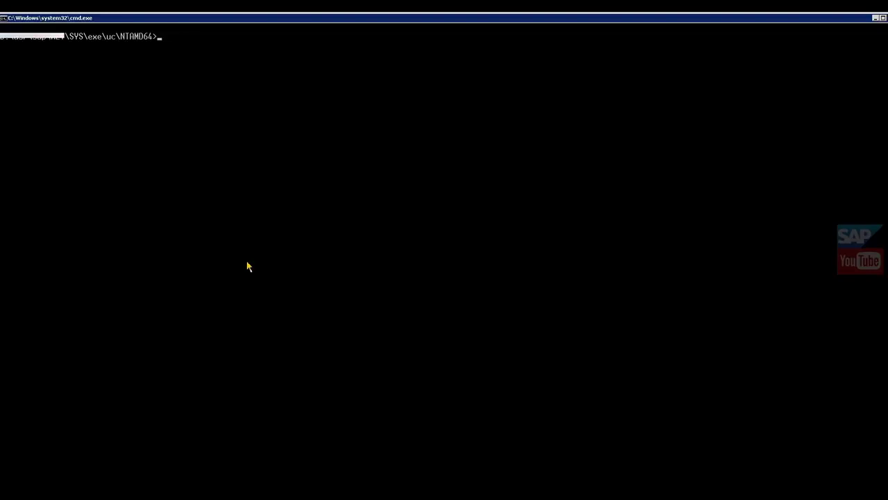
pyautogui.write('disp+wor')
pyautogui.press('Return')
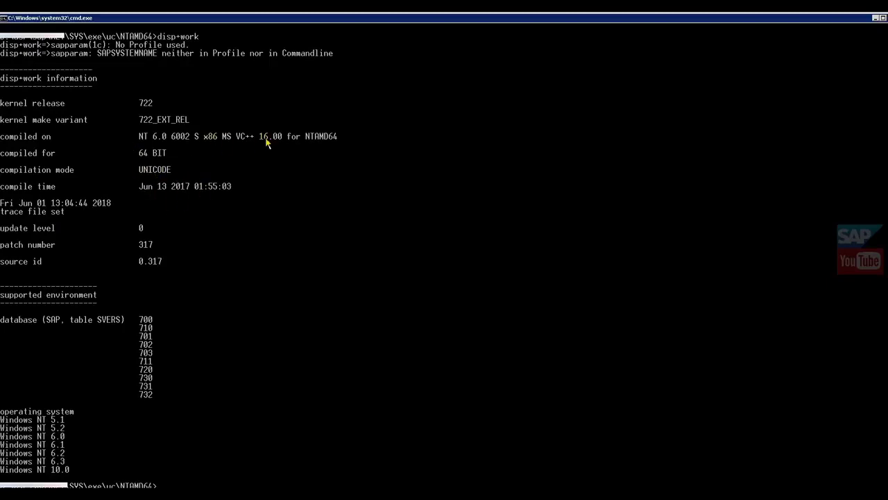
pyautogui.click(877, 18)
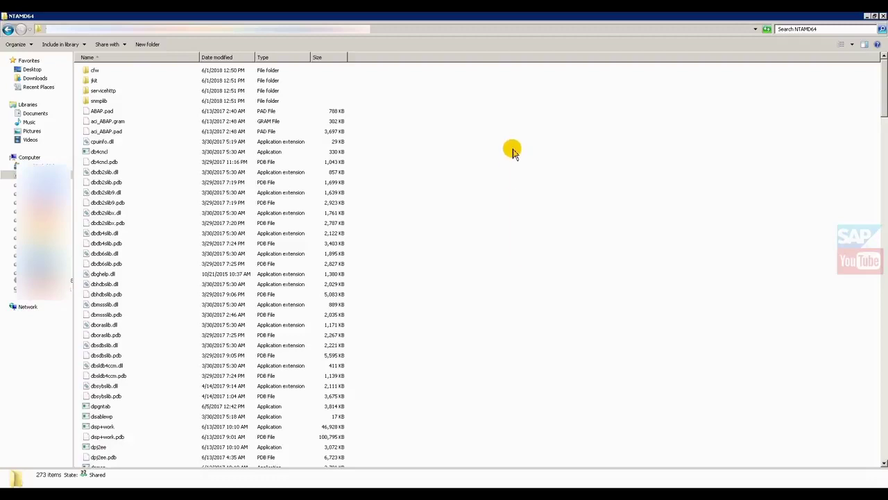
pyautogui.rightClick(512, 152)
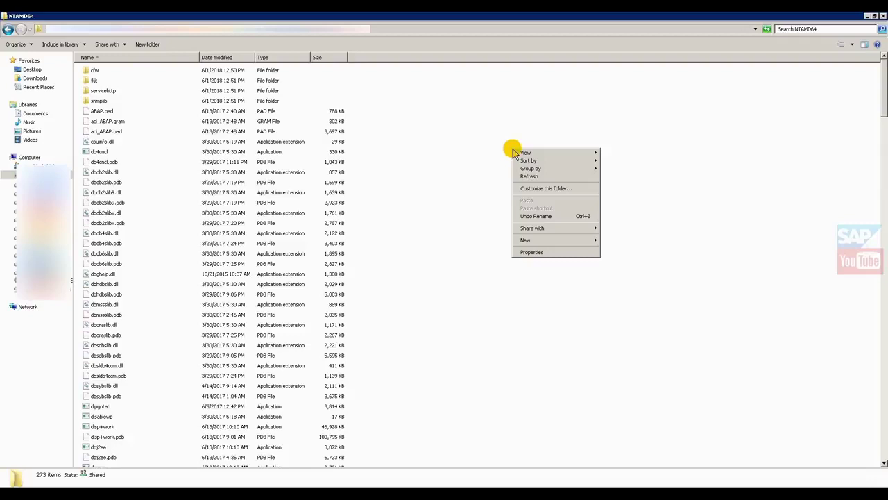
pyautogui.click(398, 178)
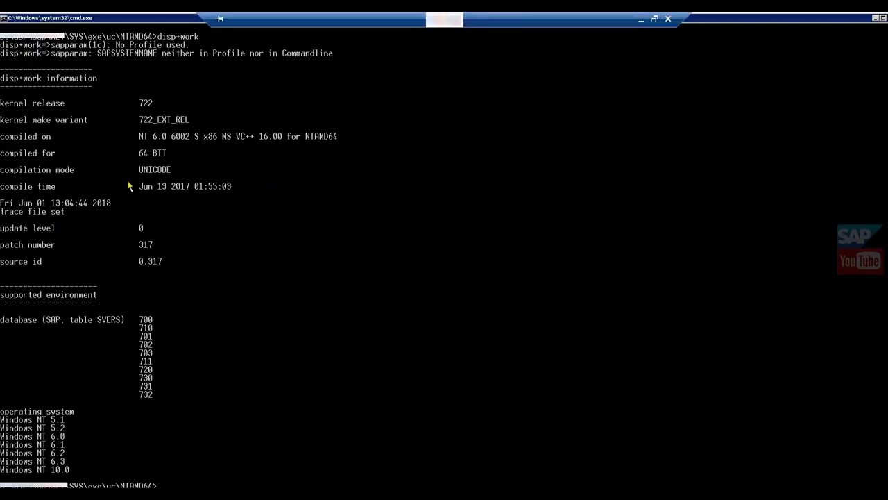
# - Switch from the remote server back to SAP Easy Access and check the Unicode System entry in the system status
pyautogui.click(640, 19)
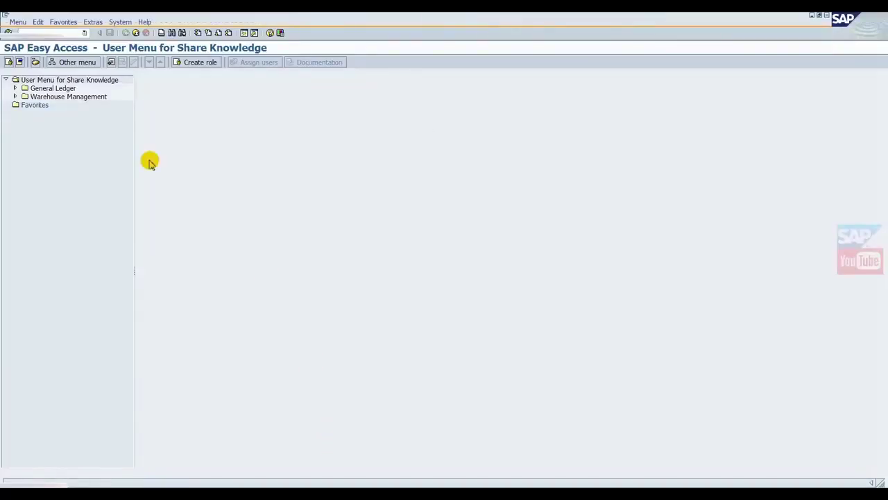
pyautogui.click(120, 22)
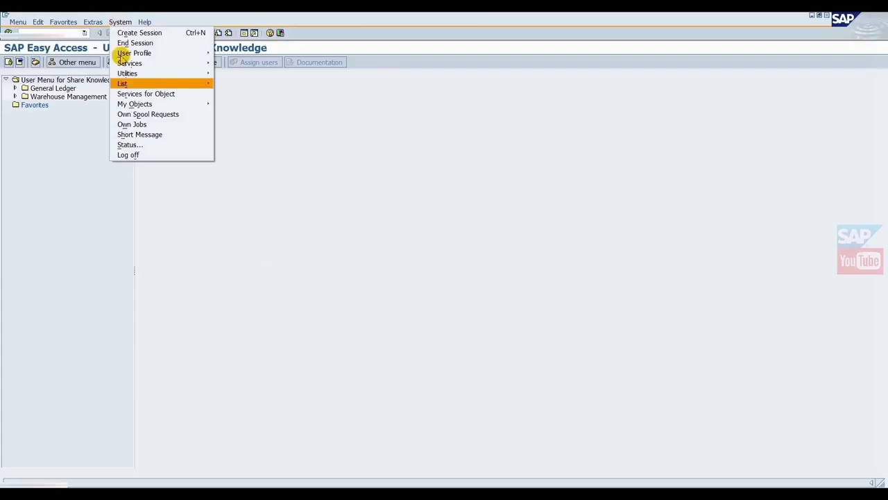
pyautogui.click(127, 144)
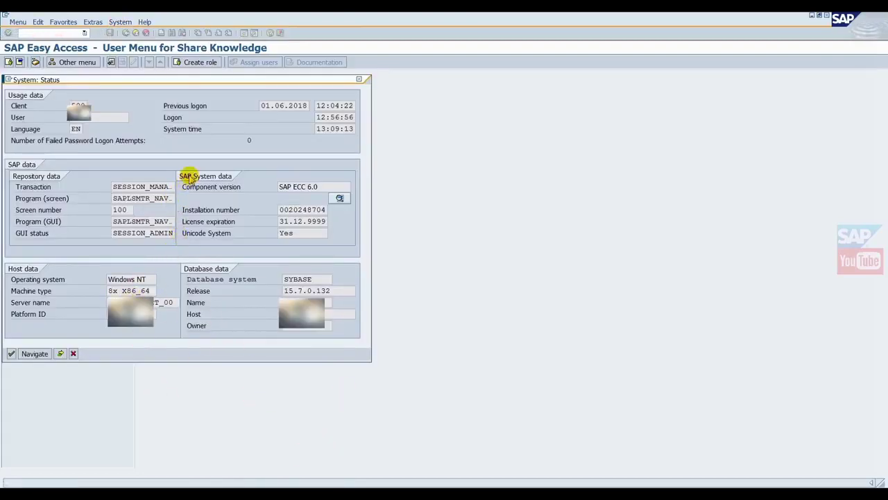
pyautogui.click(300, 233)
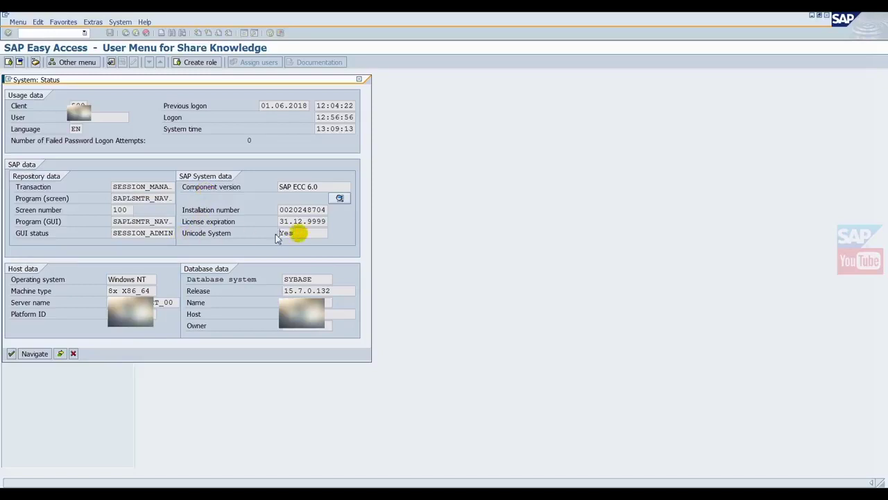
pyautogui.click(360, 79)
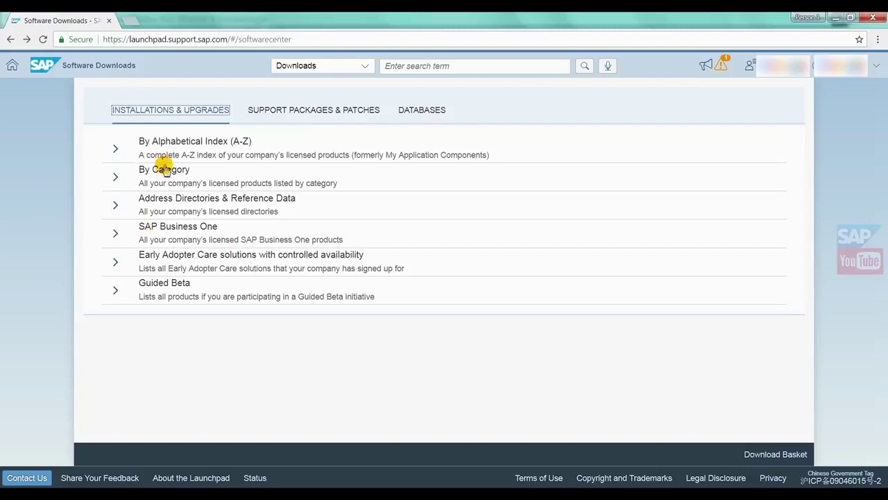
# - In SAP Software Downloads, browse Installations & Upgrades alphabetically under K to the SAP KERNEL 7.22 EXT 64-BIT UC installation files
pyautogui.click(160, 147)
pyautogui.scroll(-3, 249, 277)
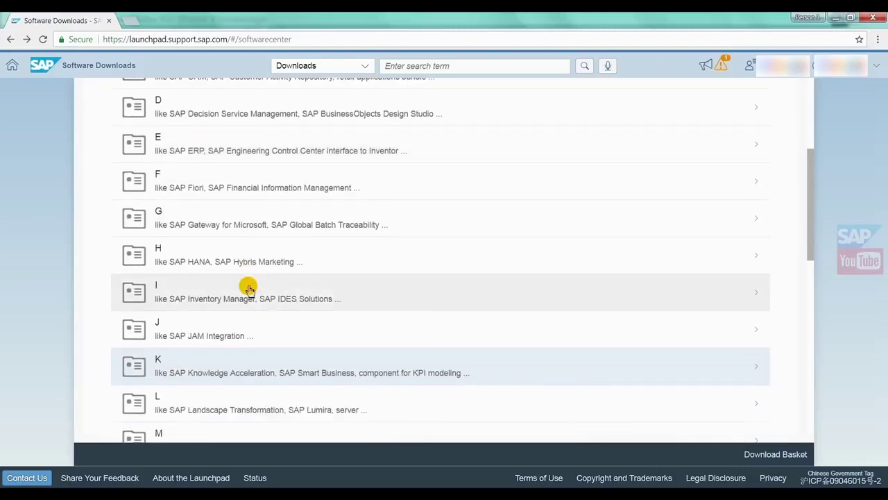
pyautogui.click(206, 373)
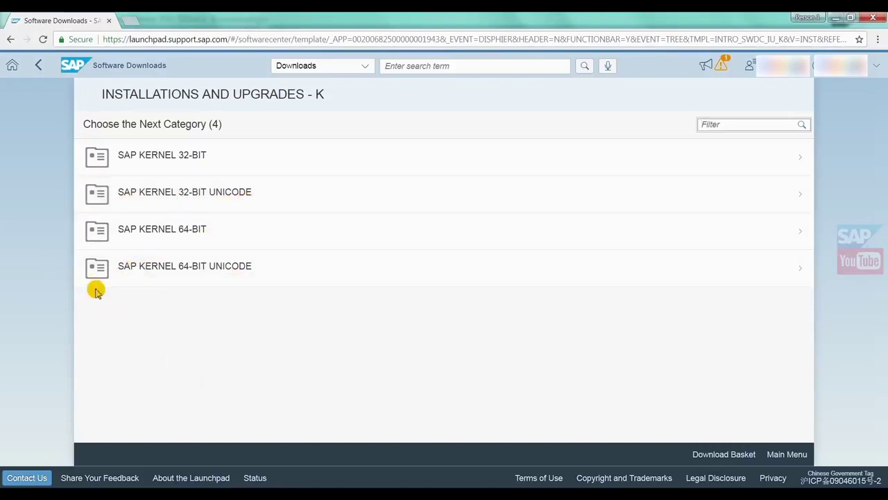
pyautogui.click(177, 276)
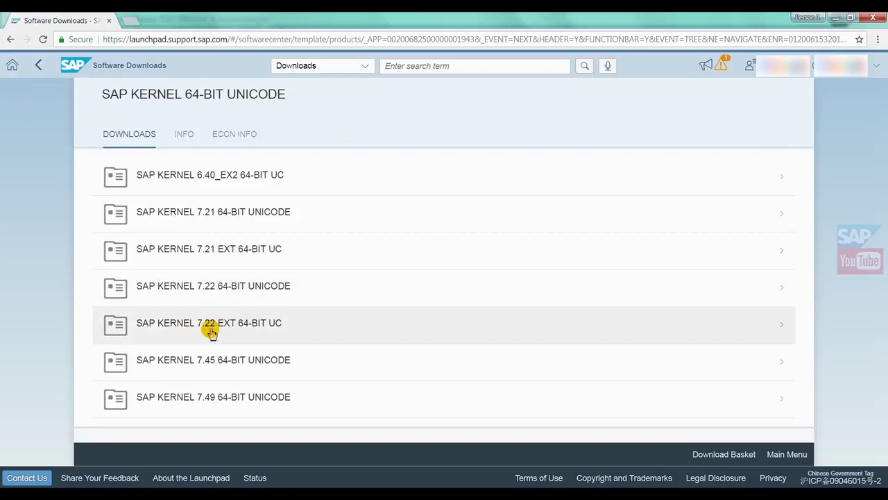
pyautogui.click(211, 330)
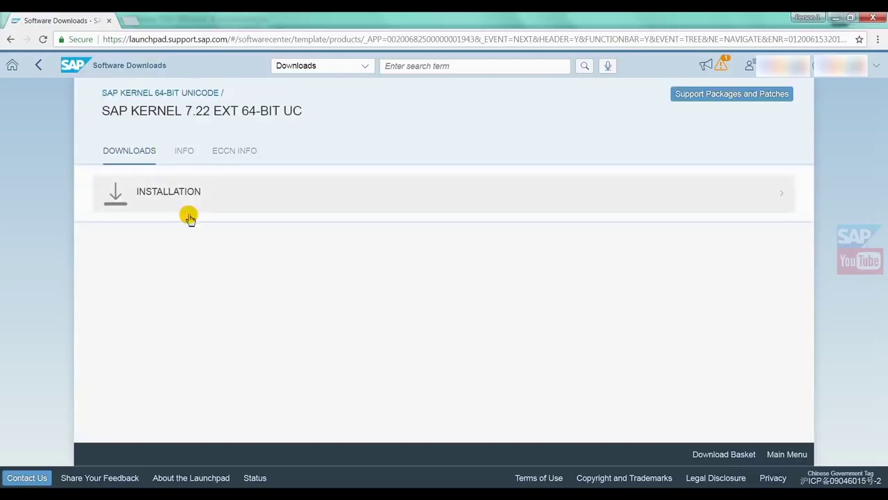
pyautogui.click(166, 196)
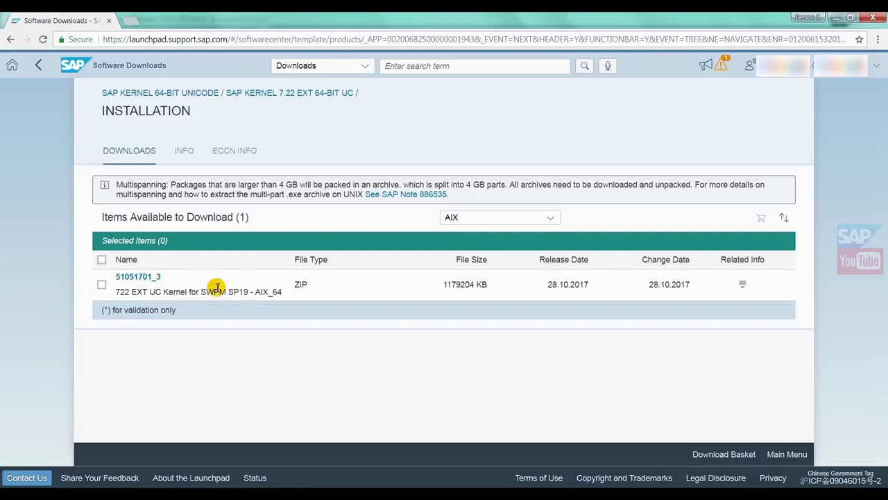
# - In SAP Software Downloads, return to the start page and browse Support Packages & Patches alphabetically to the letter K
pyautogui.click(38, 64)
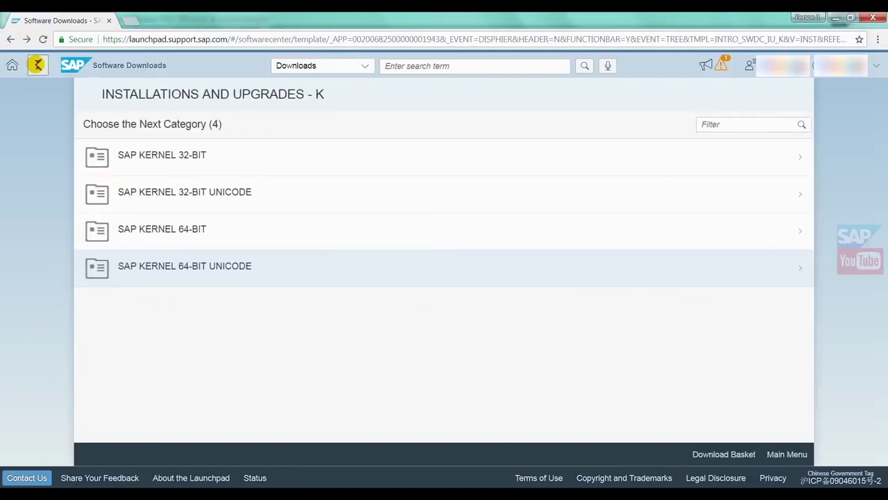
pyautogui.click(39, 64)
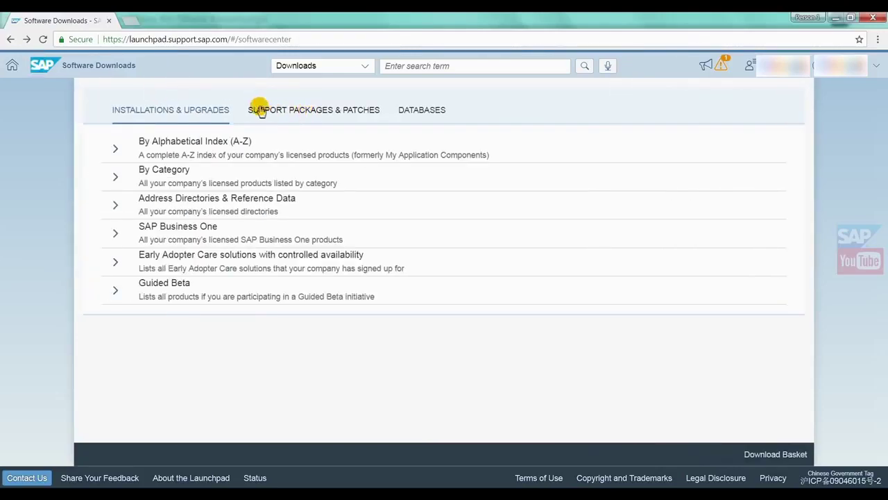
pyautogui.click(326, 113)
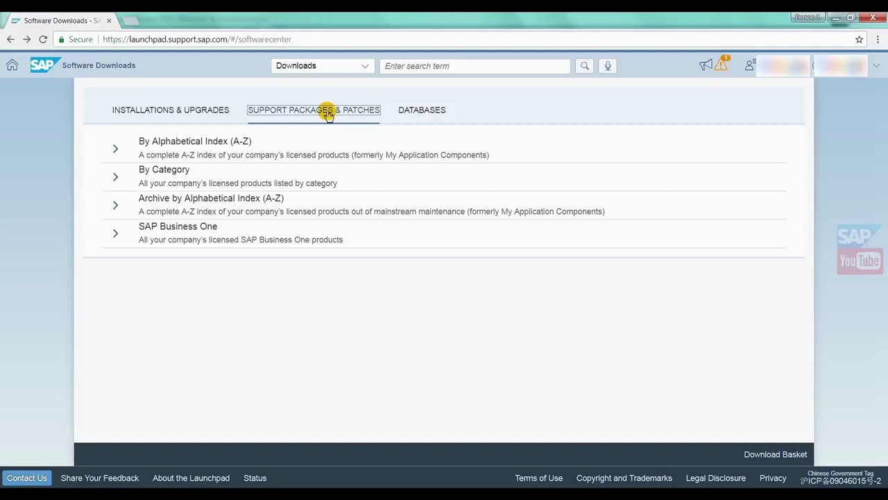
pyautogui.click(193, 150)
pyautogui.scroll(-4, 247, 272)
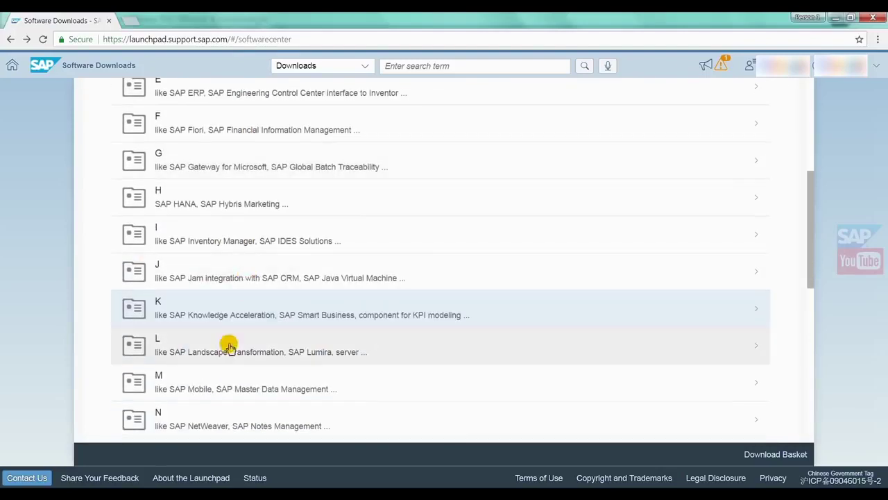
pyautogui.click(205, 303)
# - Open SAP KERNEL 64-BIT UNICODE, then SAP KERNEL 7.22 EXT 64-BIT UC, and review the Windows on x64 64bit files for SAP ASE
pyautogui.click(246, 267)
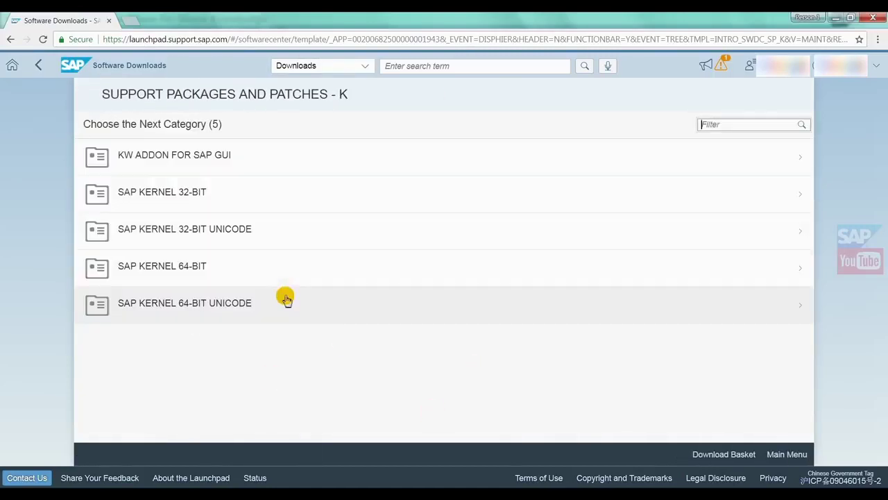
pyautogui.click(198, 306)
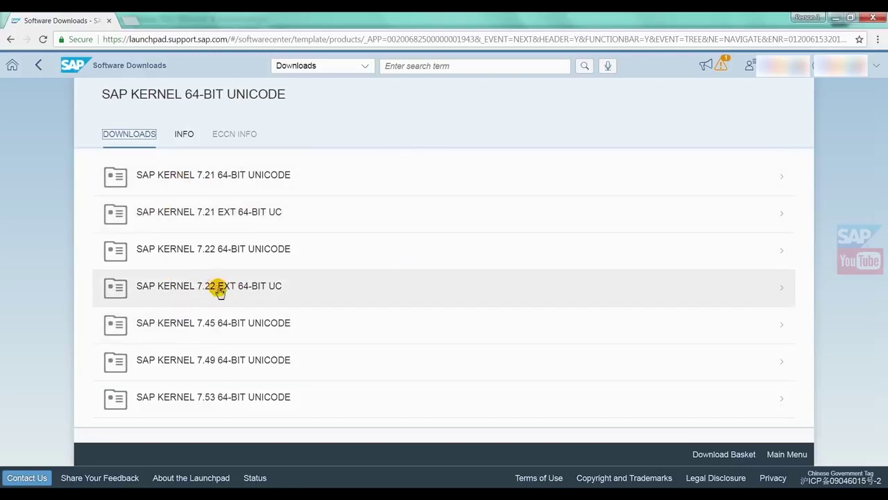
pyautogui.click(231, 293)
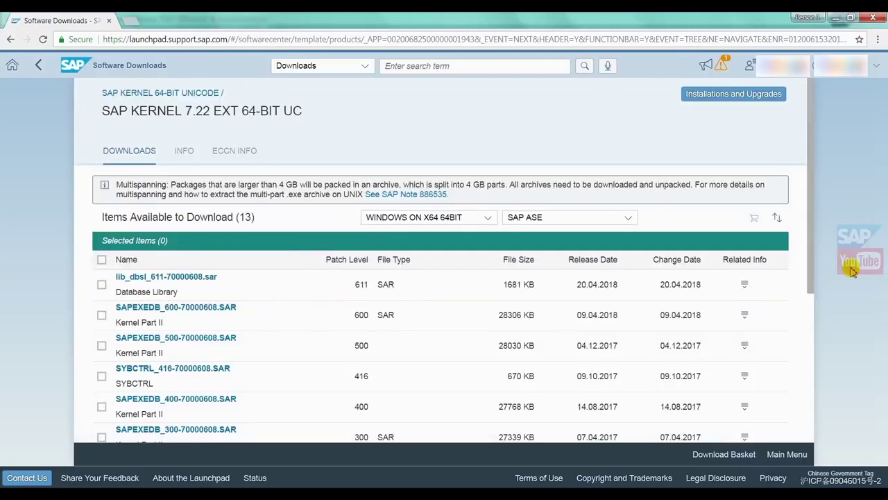
pyautogui.moveTo(812, 250); pyautogui.dragTo(811, 306)
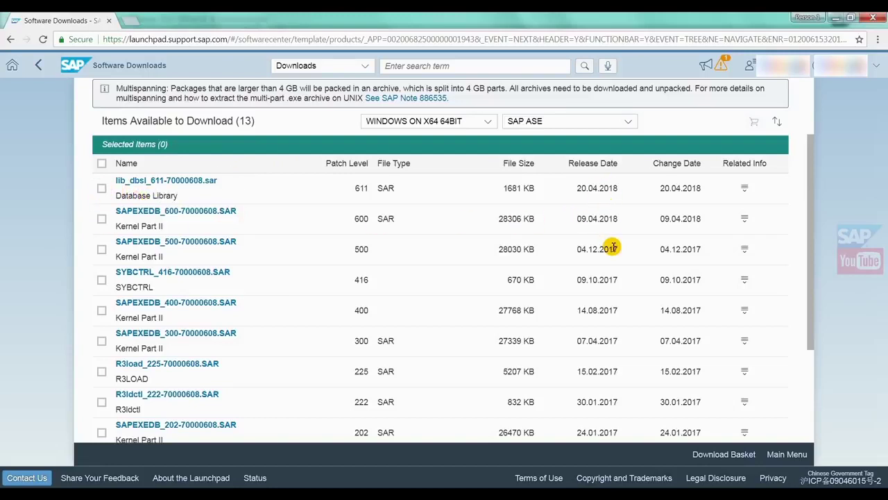
# - Return to the remote server, close the disp+work command window and open the SAP Kernel 722 folder from the desktop
pyautogui.click(838, 20)
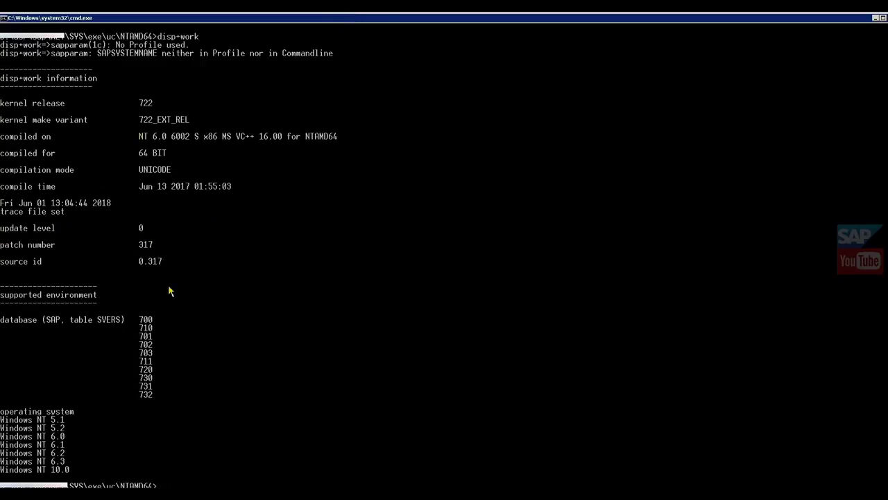
pyautogui.write('t')
pyautogui.press('Return')
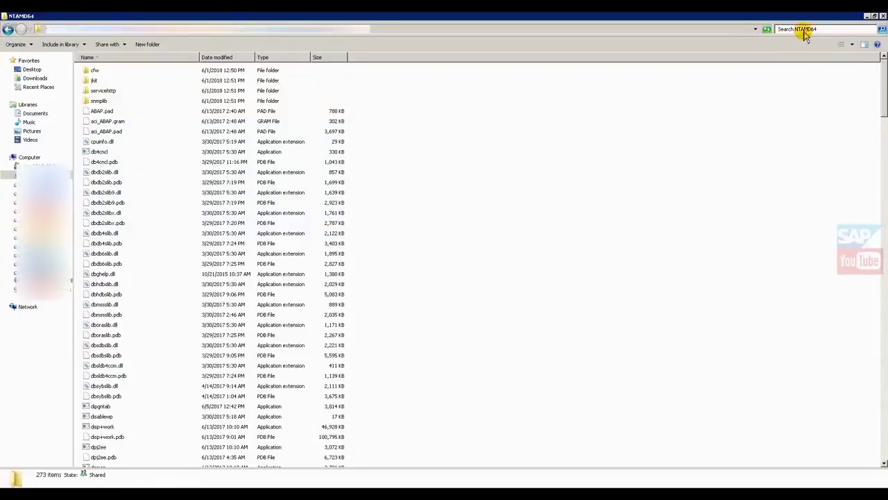
pyautogui.click(882, 16)
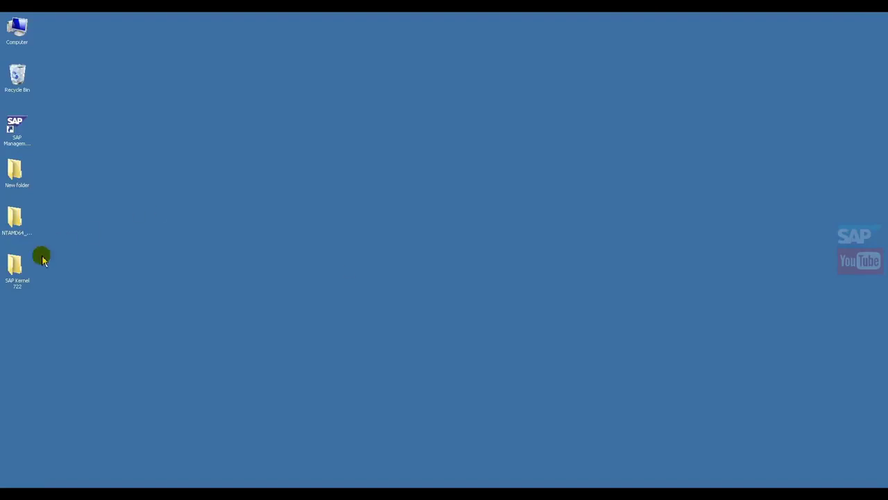
pyautogui.doubleClick(14, 275)
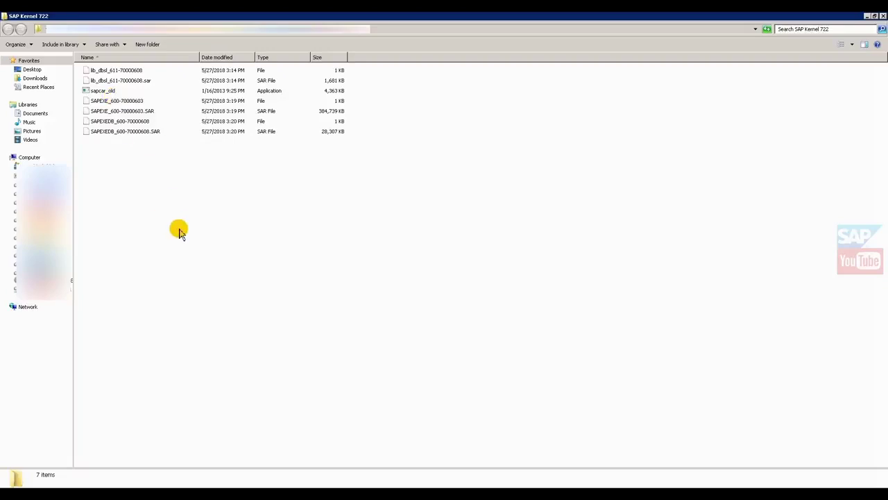
pyautogui.click(148, 113)
pyautogui.click(173, 248)
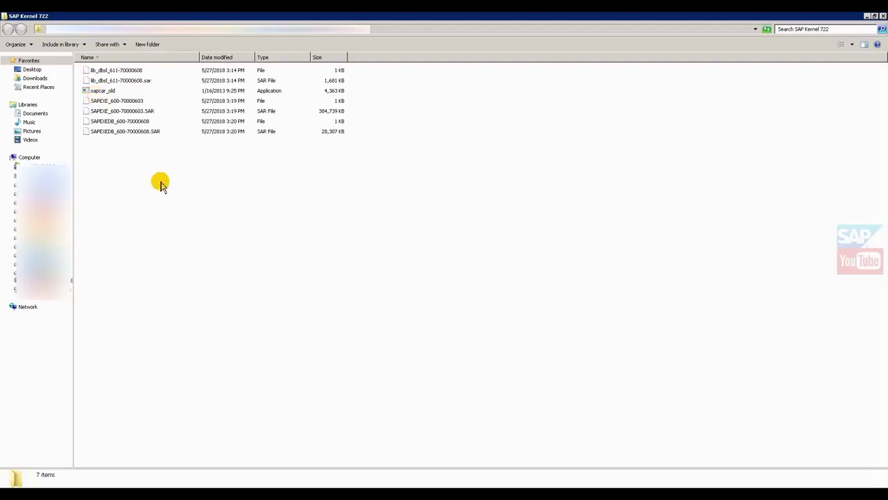
# - Open a command window in the SAP Kernel 722 folder and extract all archives with sapcar -xfv *.sar
pyautogui.press('alt')
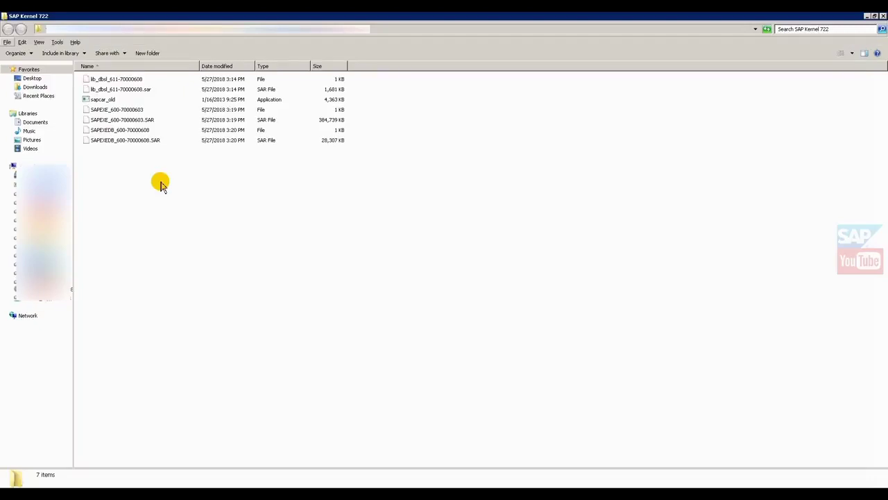
pyautogui.rightClick(160, 183)
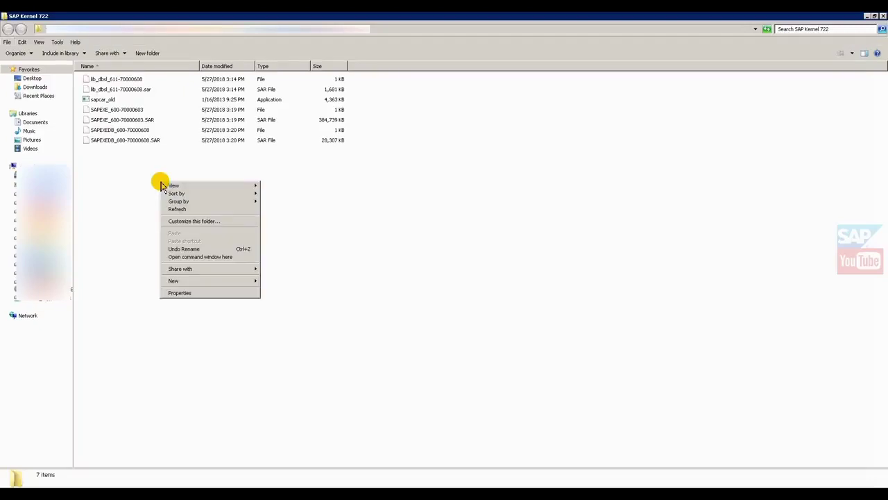
pyautogui.click(175, 258)
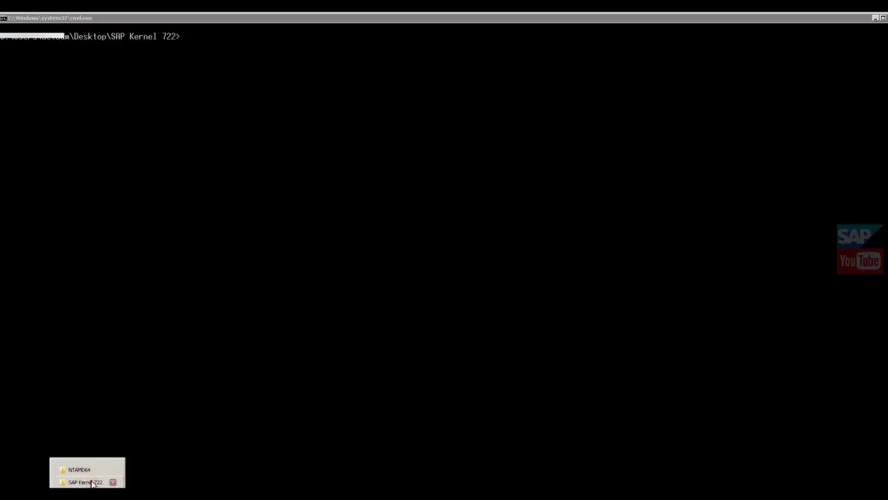
pyautogui.click(89, 479)
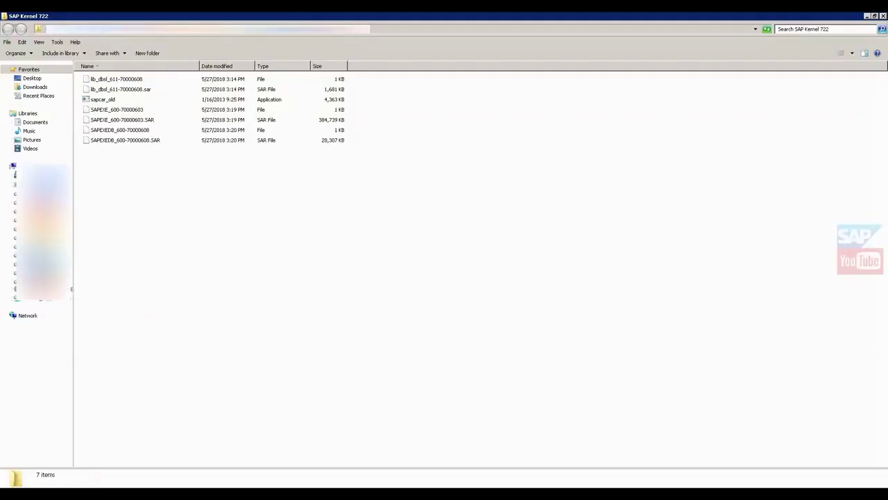
pyautogui.click(157, 479)
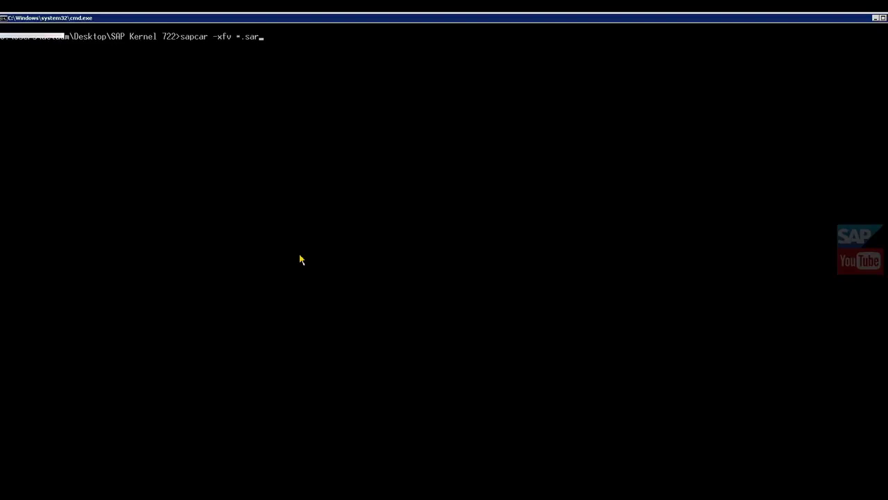
pyautogui.press('Return')
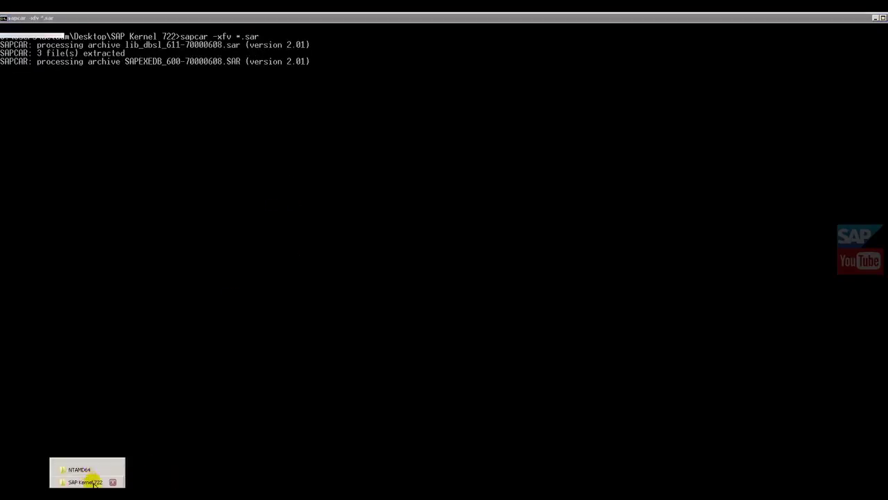
# - Check the extracted files in the SAP Kernel 722 folder and the SAPCAR progress, and minimize both windows
pyautogui.click(91, 478)
pyautogui.scroll(-3, 521, 278)
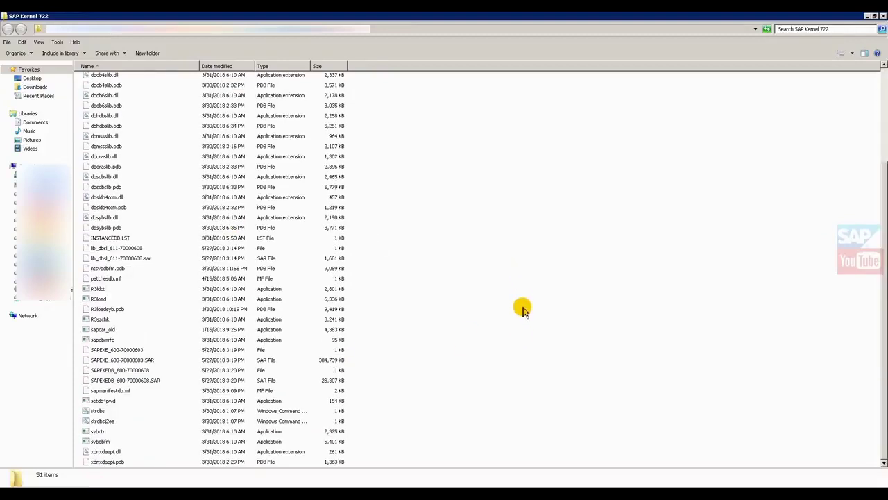
pyautogui.scroll(4, 522, 311)
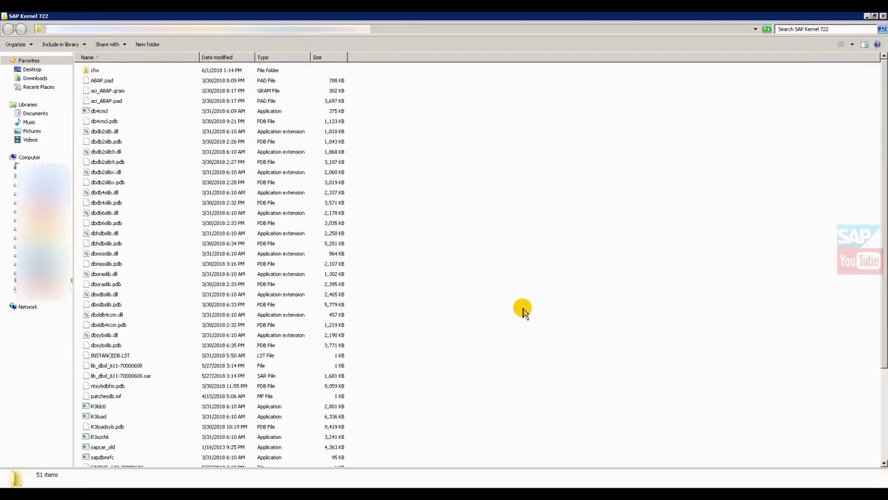
pyautogui.scroll(-4, 522, 310)
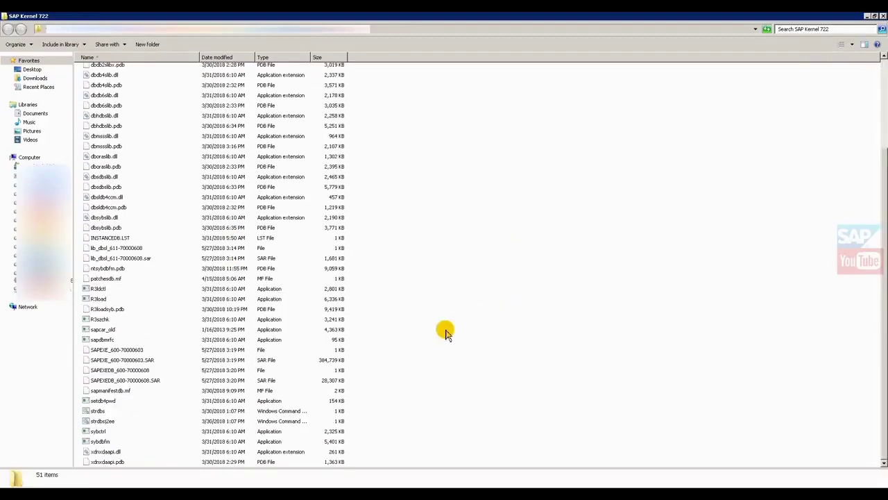
pyautogui.click(154, 481)
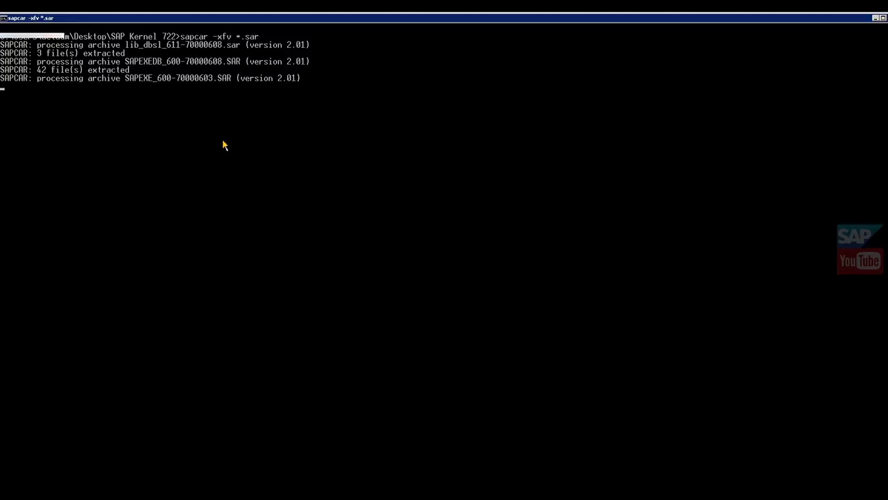
pyautogui.click(878, 20)
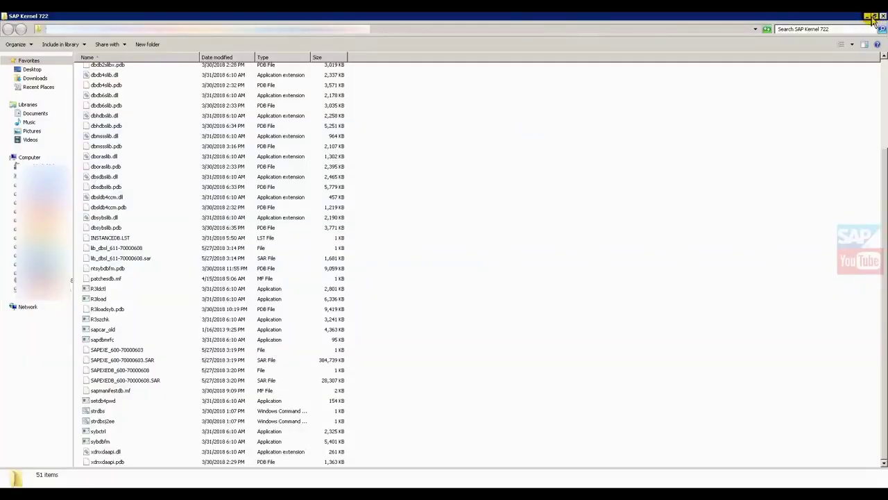
pyautogui.click(872, 18)
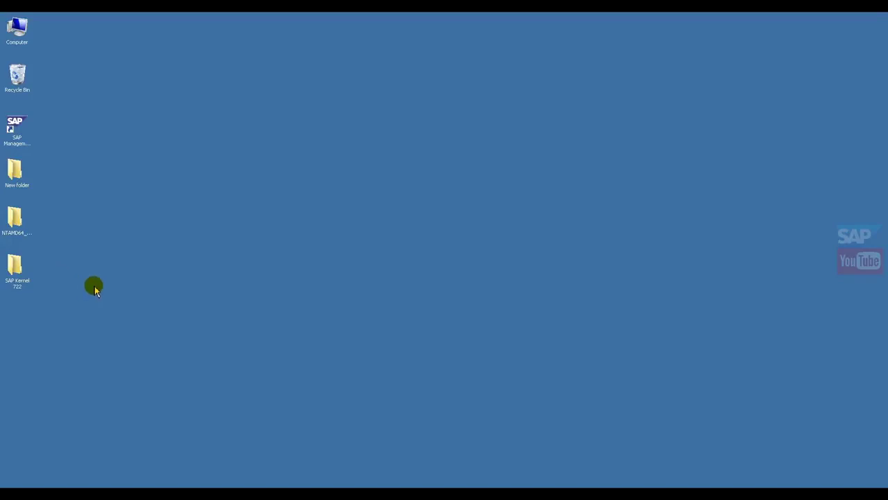
# - Switch to the SAP Management Console and stop all SAP systems
pyautogui.click(91, 494)
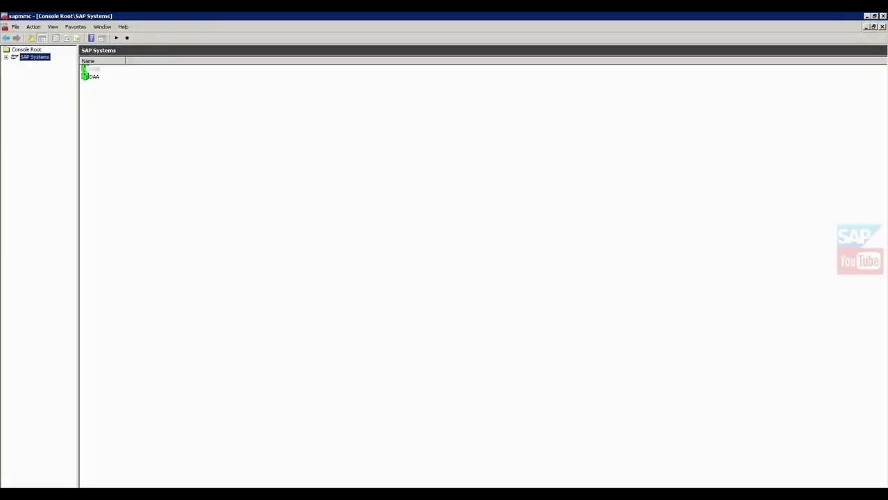
pyautogui.rightClick(39, 61)
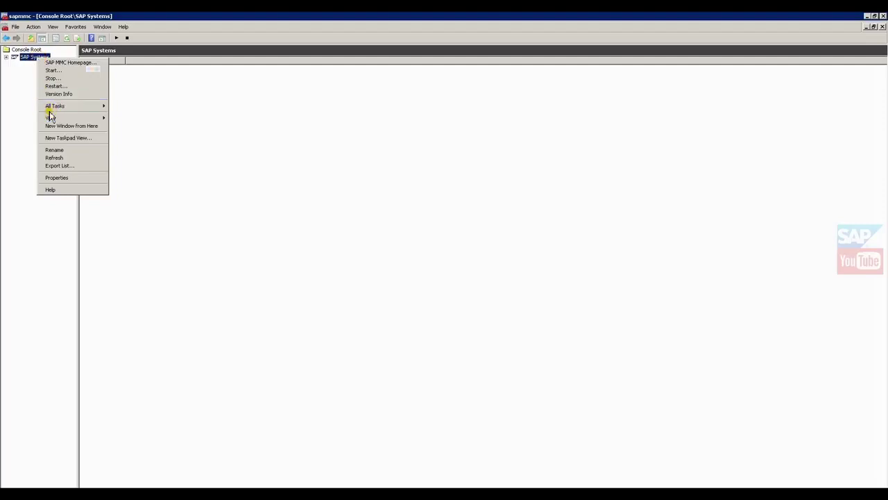
pyautogui.moveTo(69, 108)
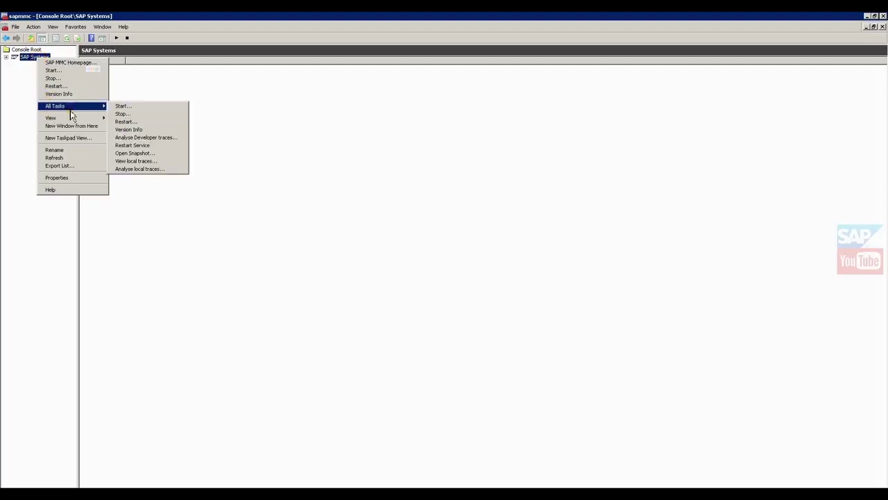
pyautogui.click(121, 115)
pyautogui.click(396, 351)
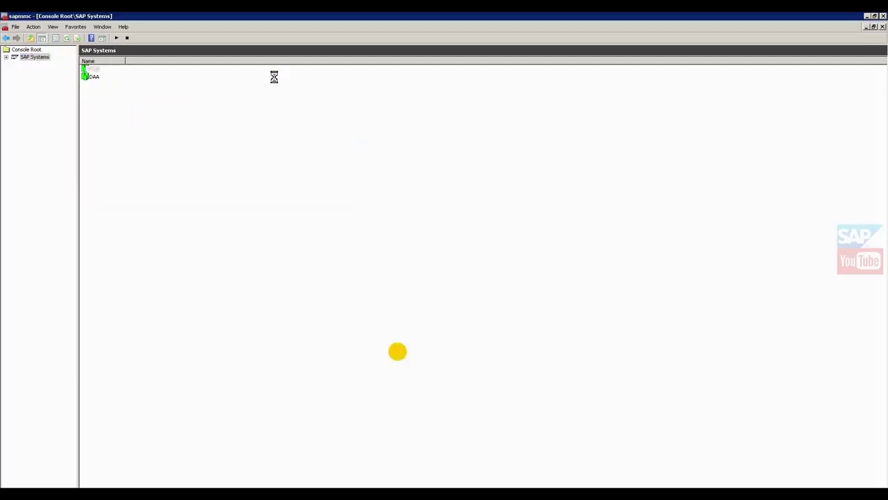
# - Refresh the SAP Systems, expand the main system's instance and open its AS ABAP WP Table
pyautogui.click(69, 42)
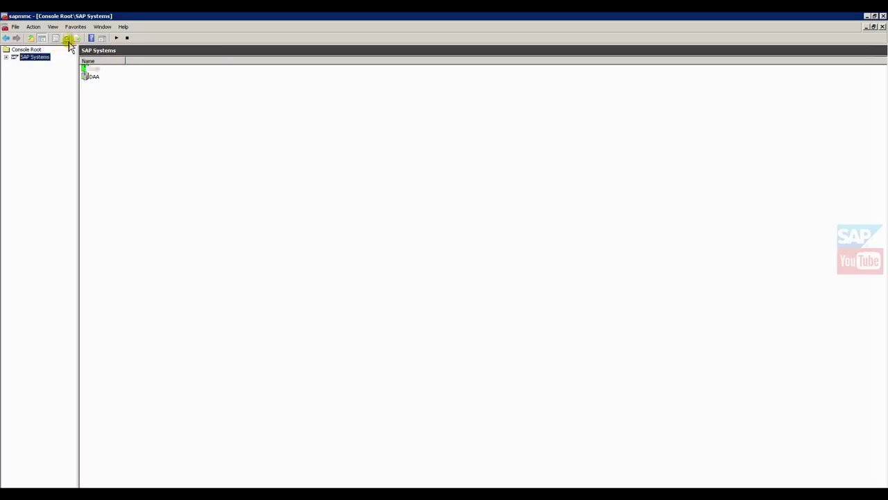
pyautogui.click(14, 60)
pyautogui.click(6, 57)
pyautogui.click(14, 65)
pyautogui.click(23, 80)
pyautogui.click(56, 96)
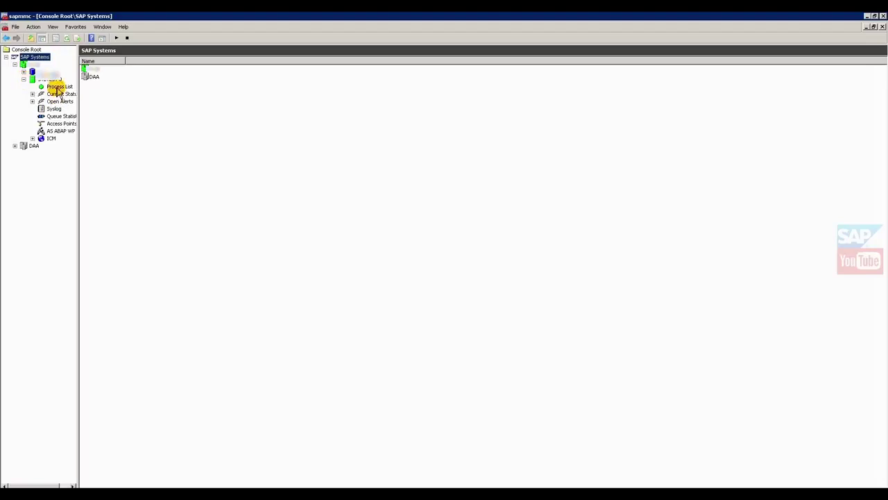
pyautogui.click(60, 131)
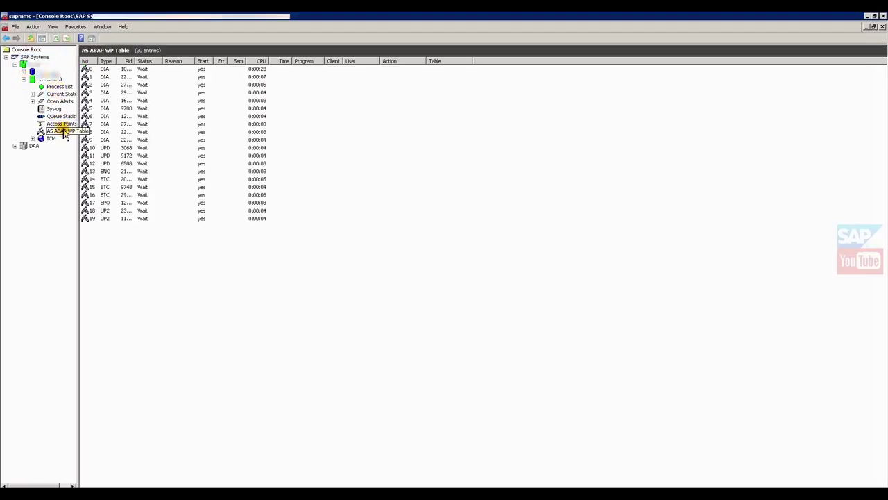
# - Refresh the AS ABAP WP Table to check the shutdown status of the work processes
pyautogui.click(59, 40)
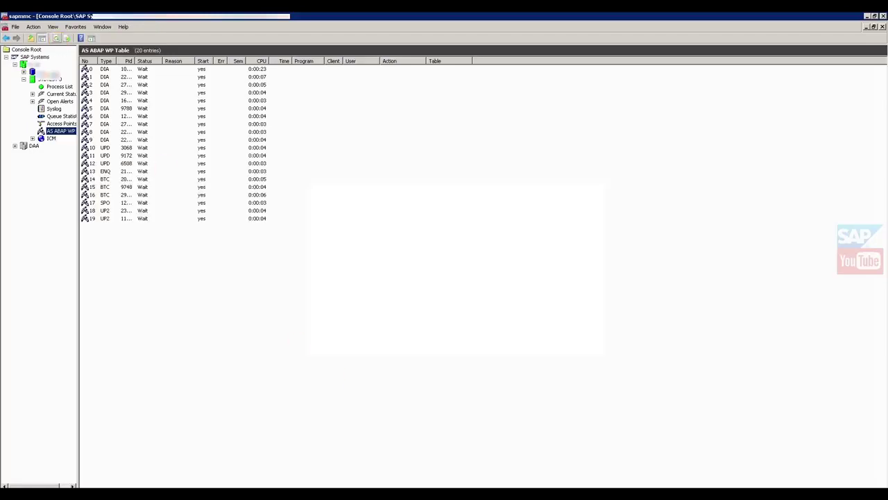
pyautogui.click(56, 40)
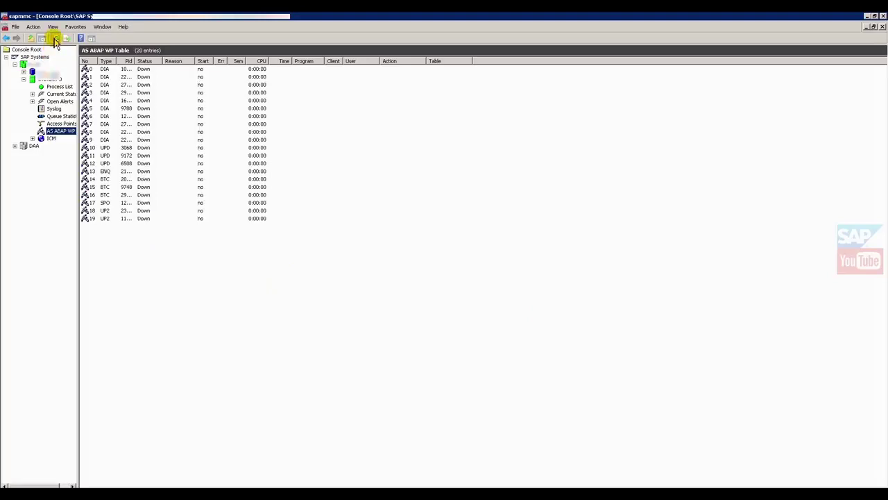
pyautogui.click(65, 133)
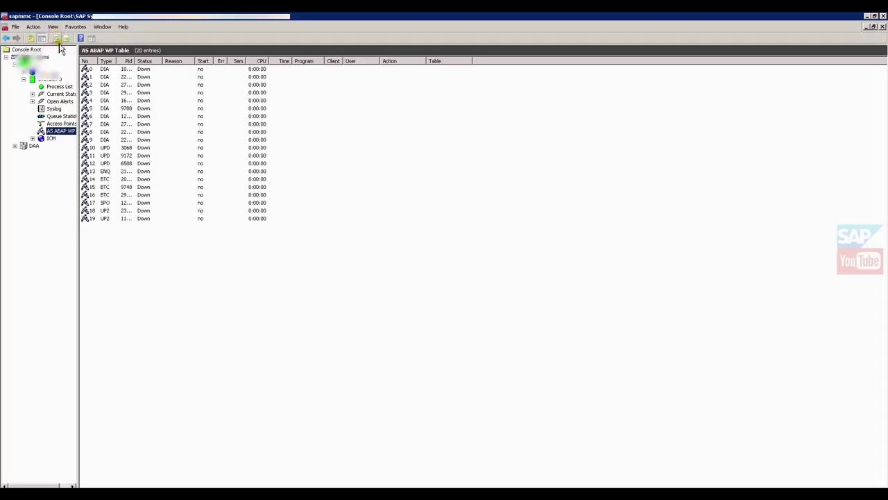
# - Maximize the Services window and recheck the SAP systems' shutdown status in the SAP Management Console before returning to the services
pyautogui.click(868, 17)
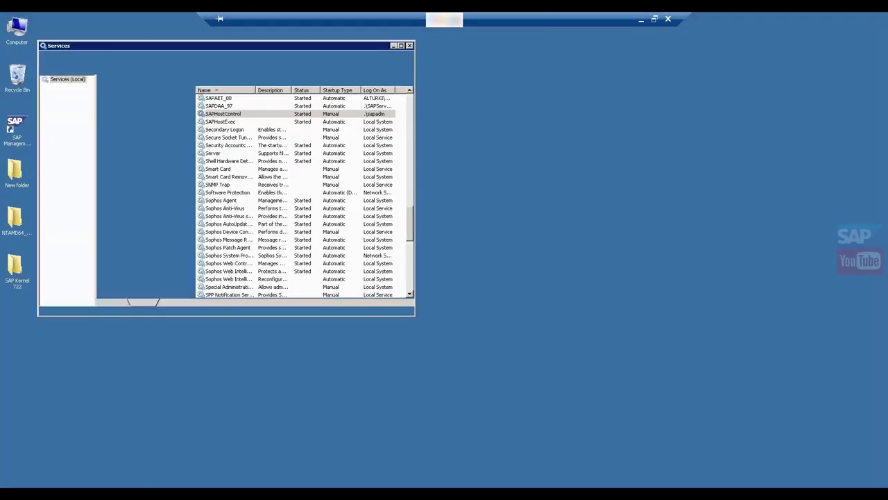
pyautogui.doubleClick(192, 44)
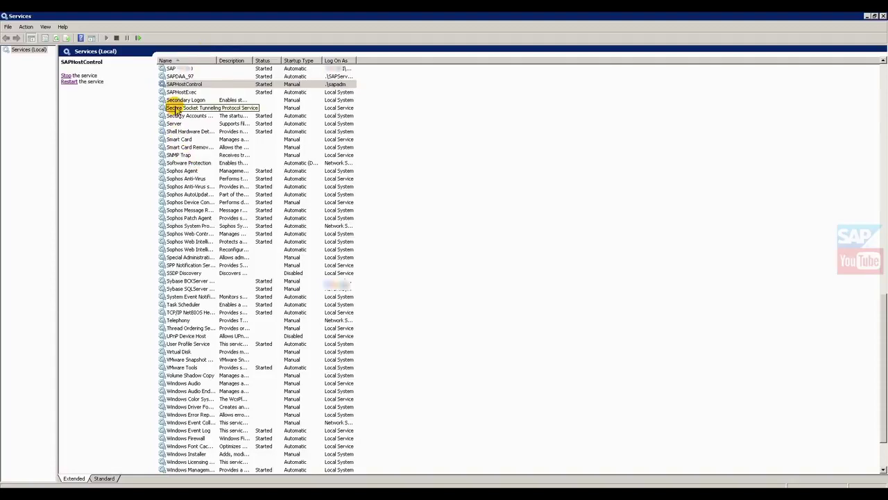
pyautogui.click(60, 37)
pyautogui.click(60, 37)
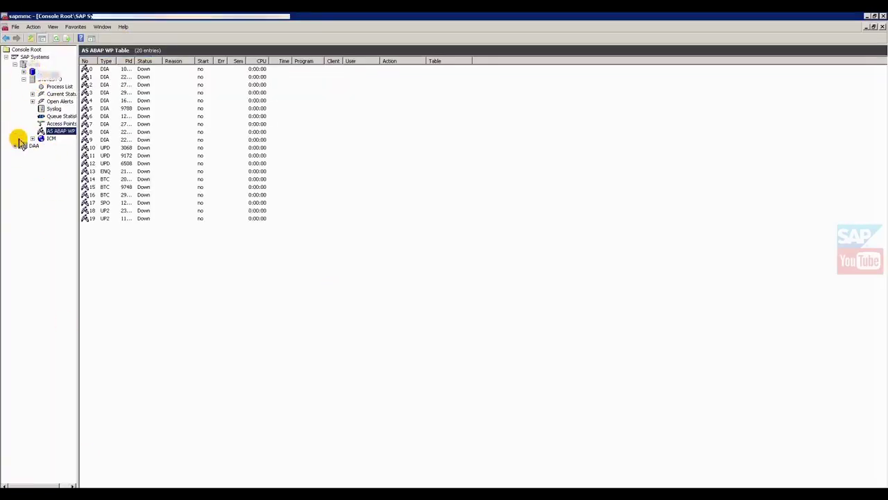
pyautogui.click(868, 17)
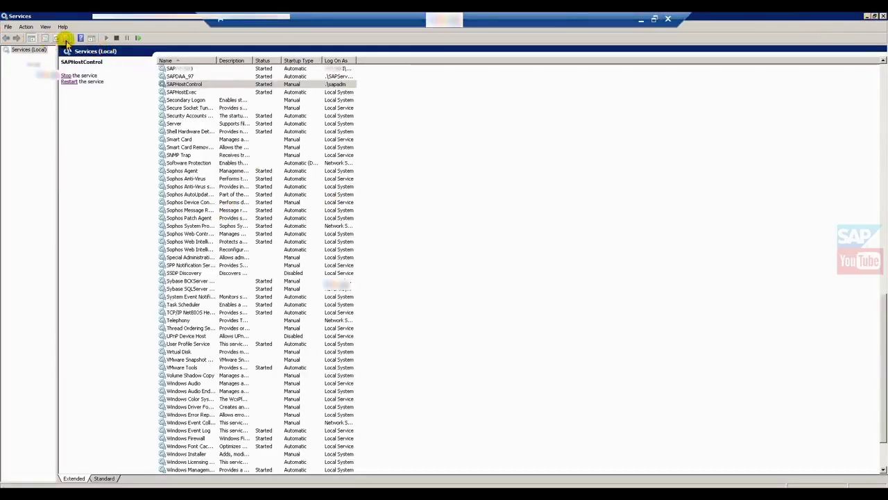
# - Stop the SAPAET_00, SAPDAA_97 and SAPHostControl services and refresh the service list
pyautogui.click(187, 70)
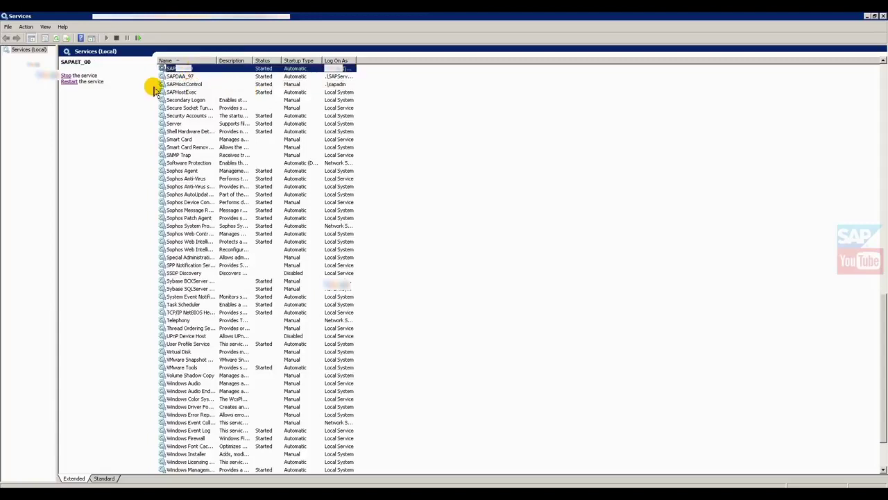
pyautogui.click(68, 81)
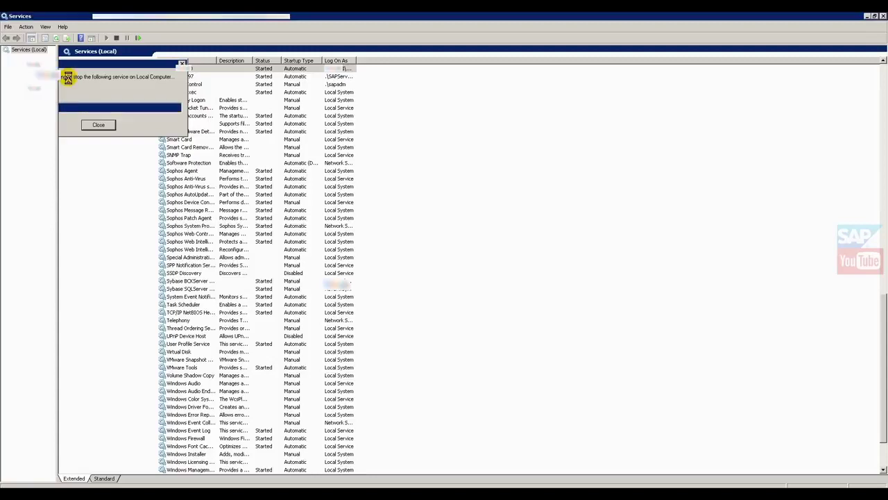
pyautogui.click(170, 77)
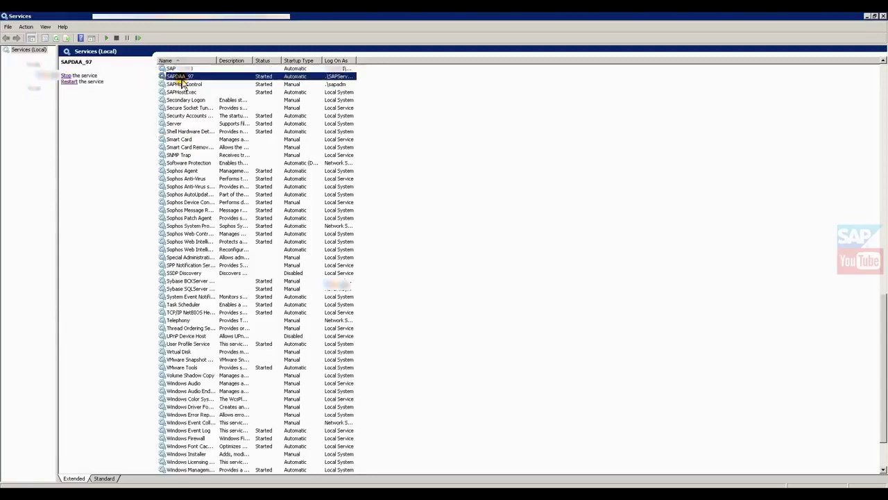
pyautogui.click(69, 76)
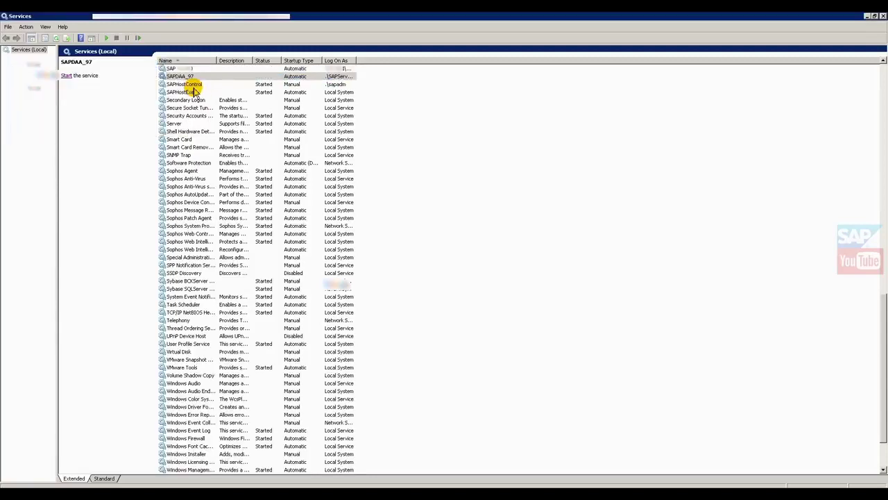
pyautogui.click(186, 84)
pyautogui.click(69, 81)
pyautogui.click(69, 81)
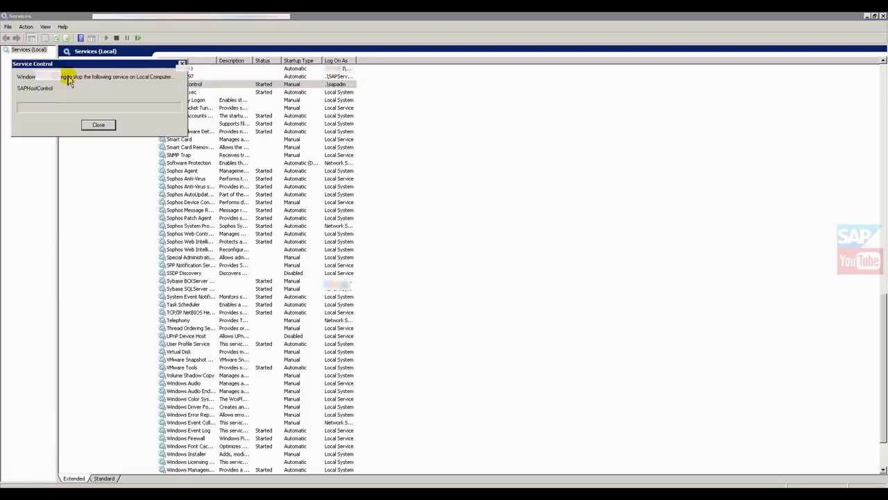
pyautogui.click(60, 38)
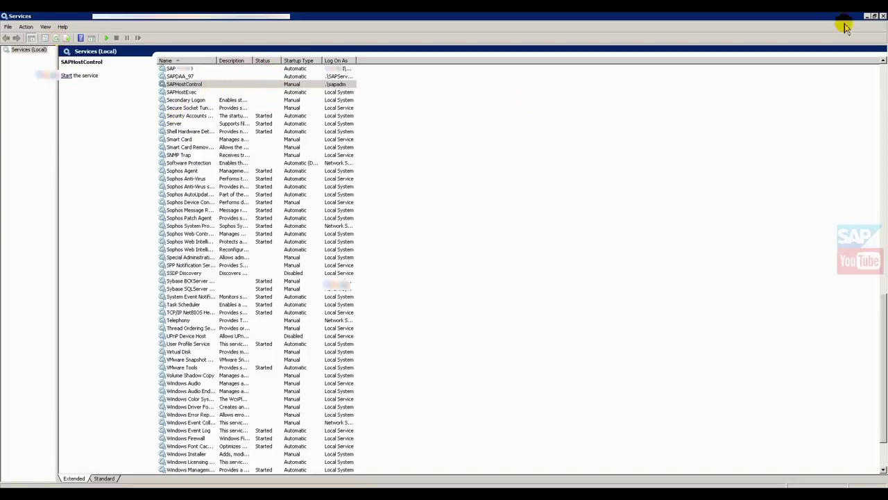
# - Close the SAPCAR command prompt and copy all items from the SAP Kernel 722 folder on the desktop
pyautogui.click(866, 17)
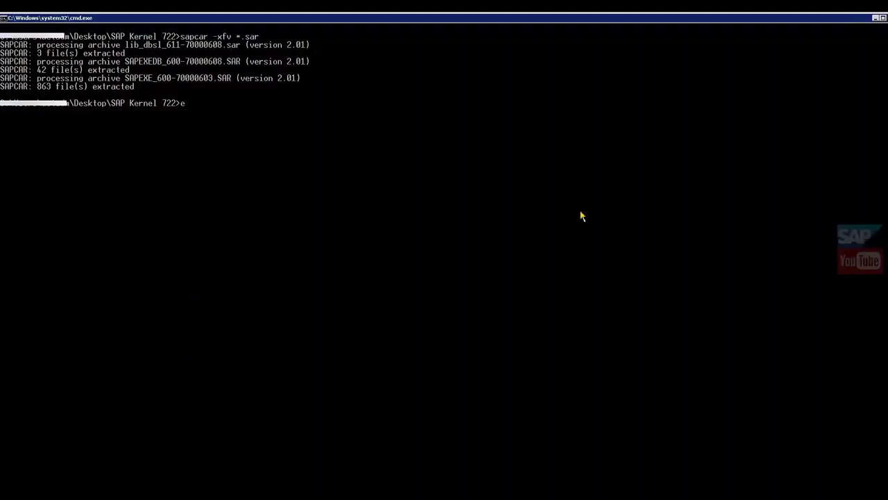
pyautogui.press('Return')
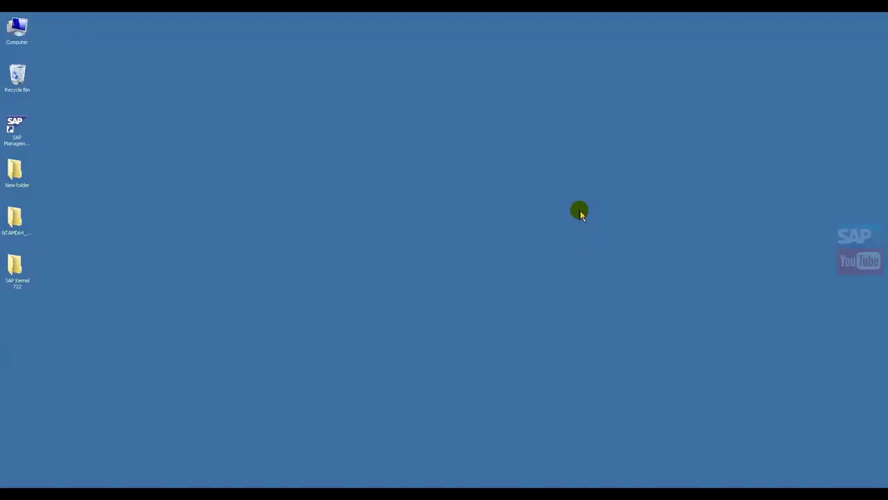
pyautogui.doubleClick(10, 281)
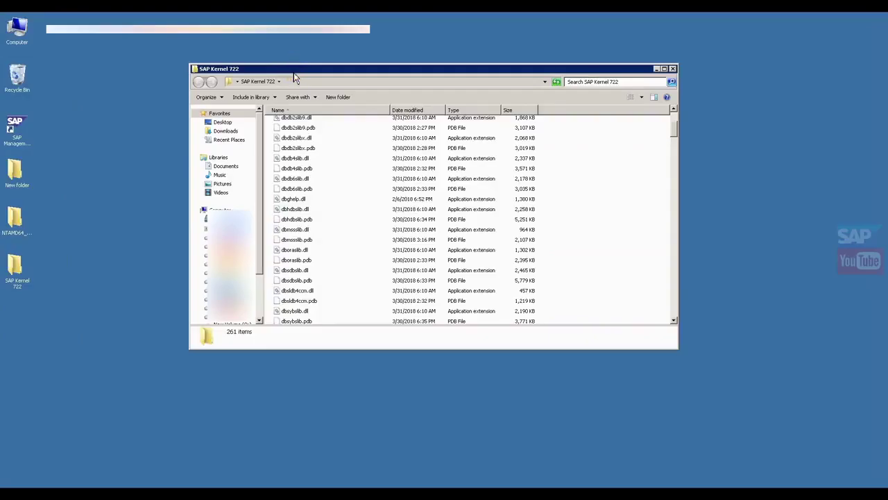
pyautogui.doubleClick(292, 69)
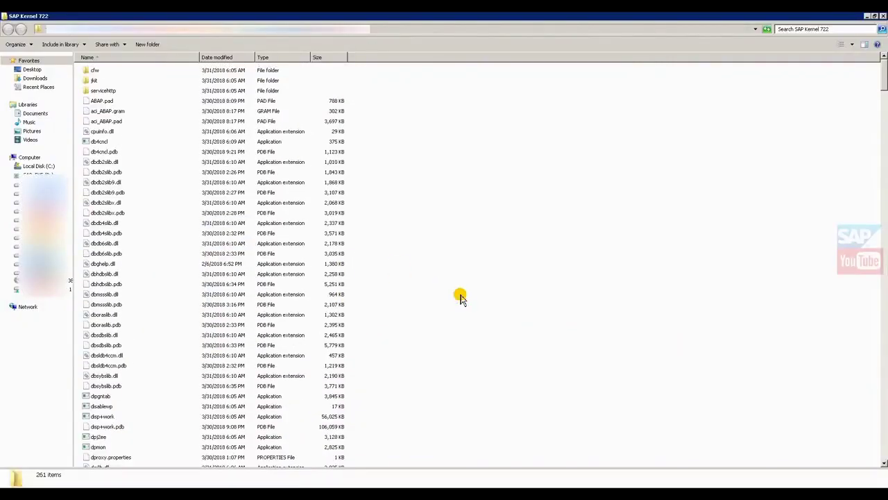
pyautogui.hotkey('ctrl', 'a')
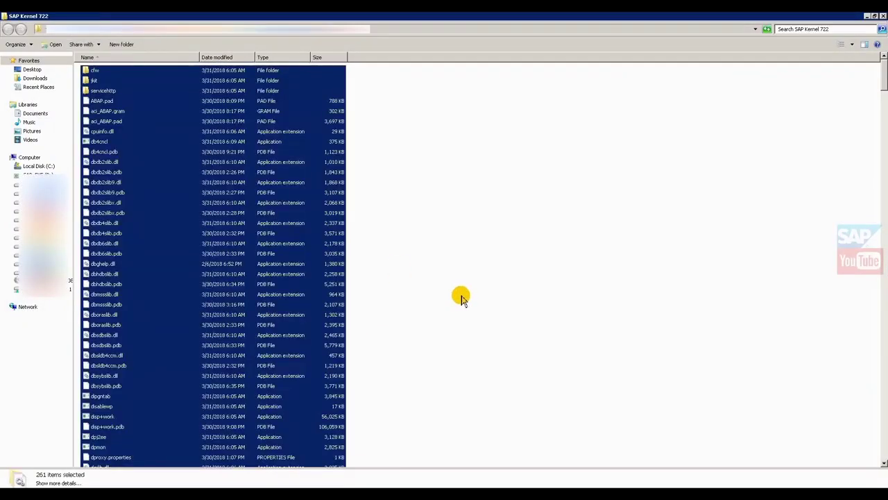
pyautogui.click(866, 17)
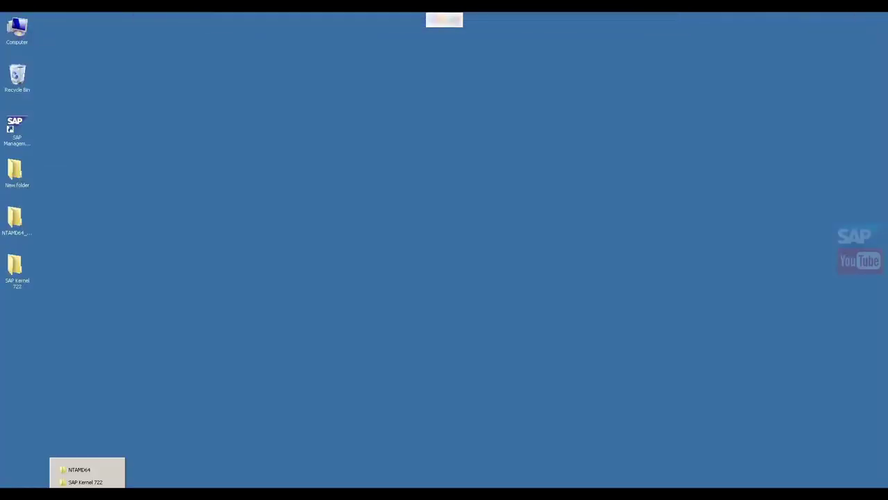
# - Back up the current kernel by making a copy of the NTAMD64 folder inside the uc folder
pyautogui.click(85, 470)
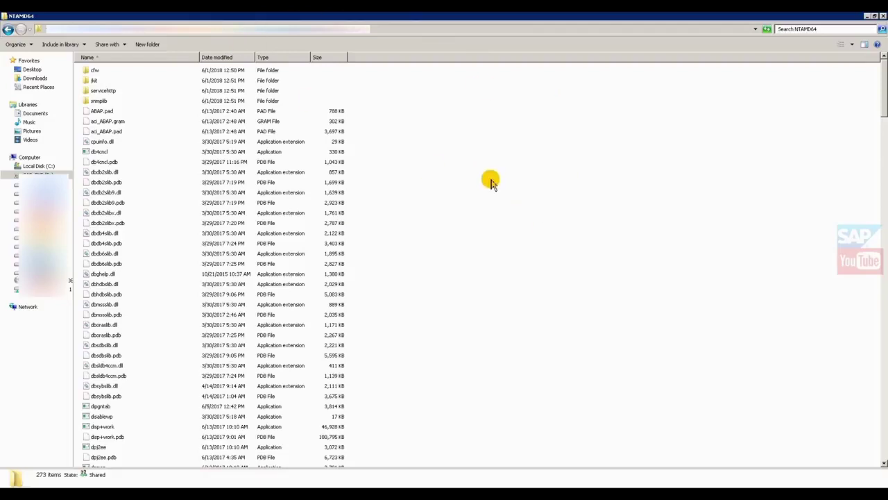
pyautogui.click(8, 30)
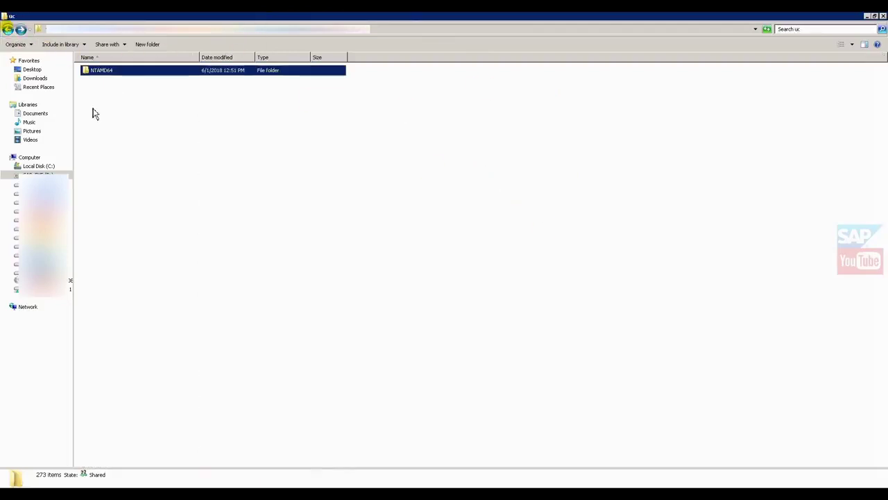
pyautogui.moveTo(93, 74); pyautogui.dragTo(111, 111)
pyautogui.click(131, 112)
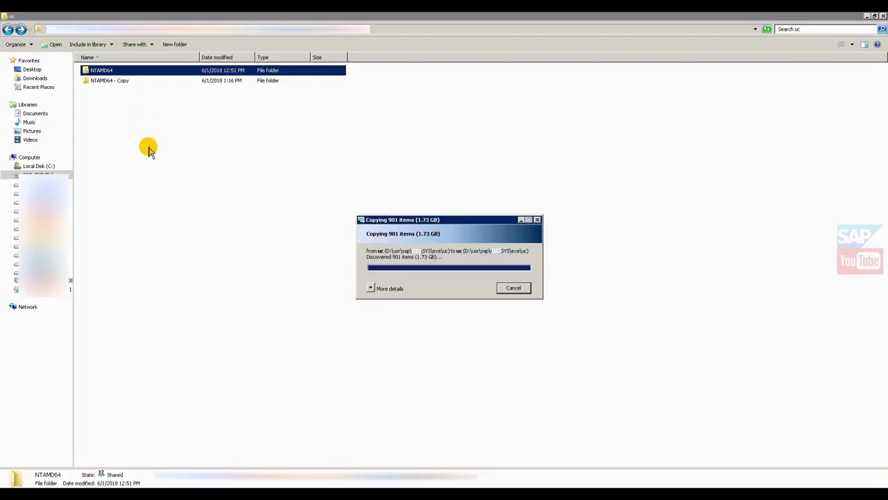
pyautogui.click(156, 196)
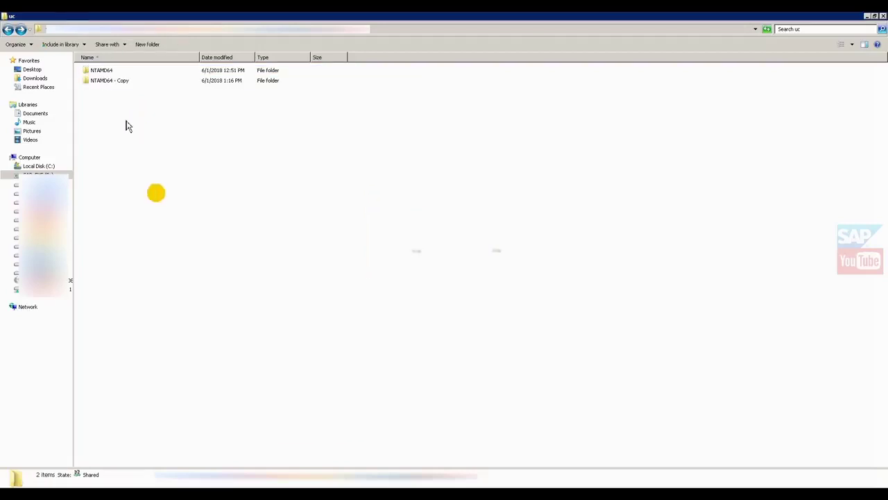
# - Paste the new kernel files into the original NTAMD64 folder, merging all folders and replacing all files with the same names
pyautogui.doubleClick(100, 72)
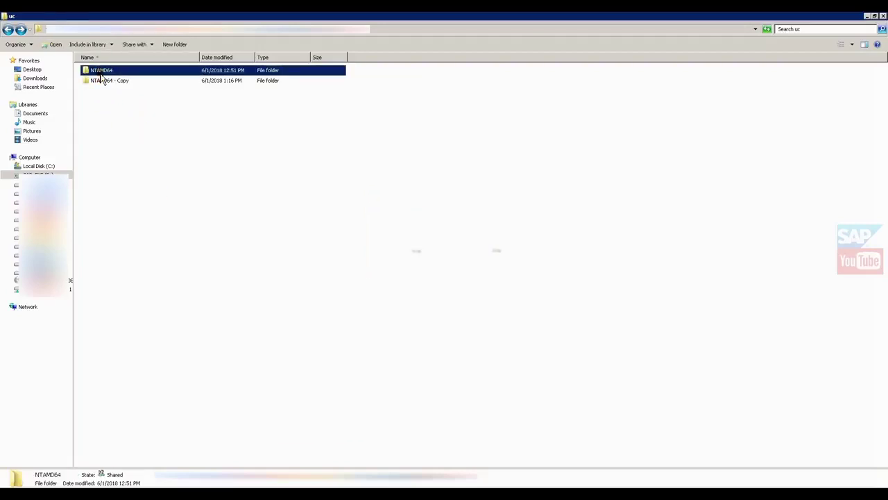
pyautogui.rightClick(520, 134)
pyautogui.click(536, 187)
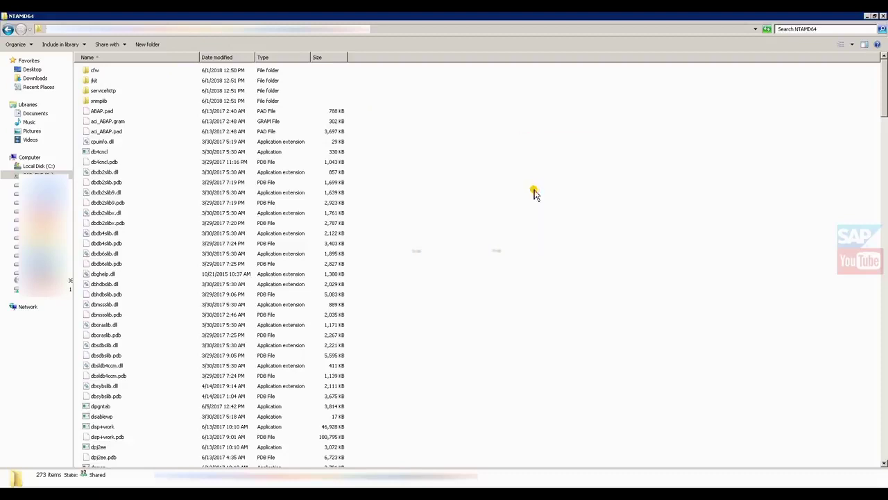
pyautogui.click(362, 356)
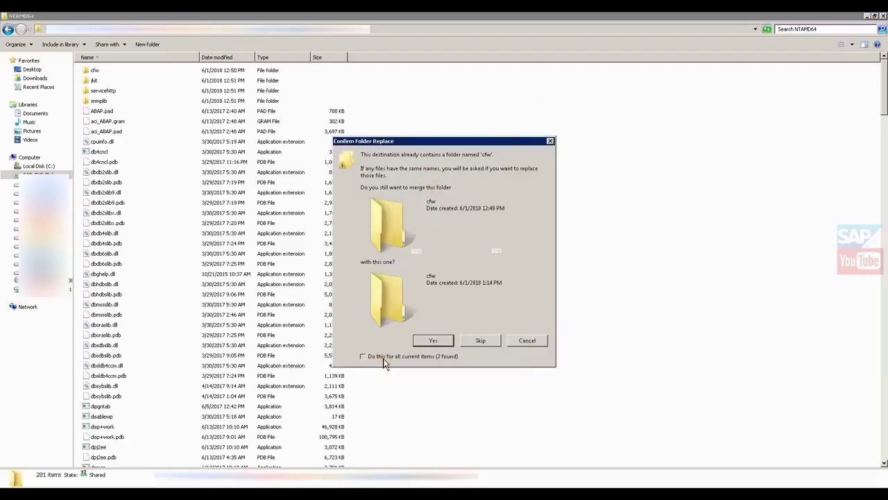
pyautogui.click(420, 340)
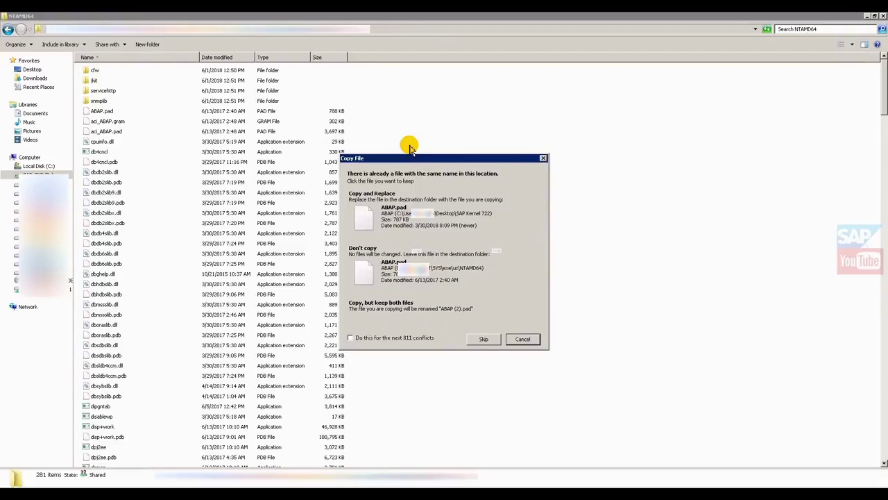
pyautogui.click(351, 338)
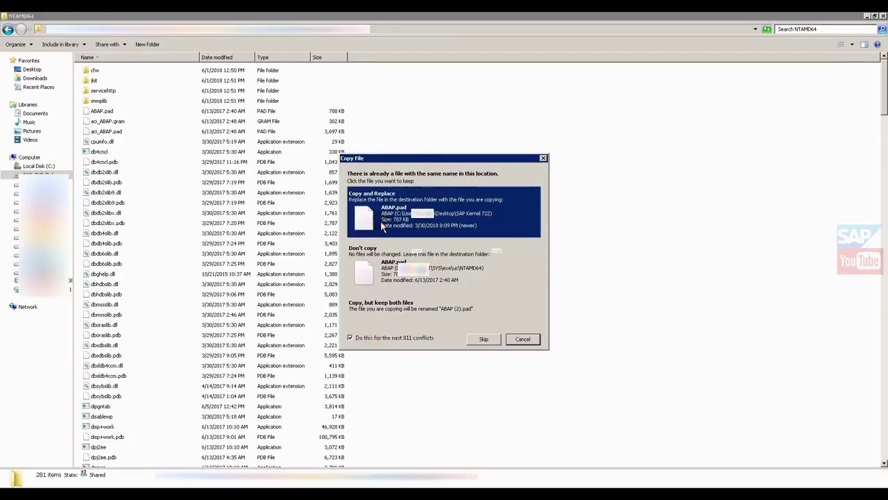
pyautogui.click(380, 219)
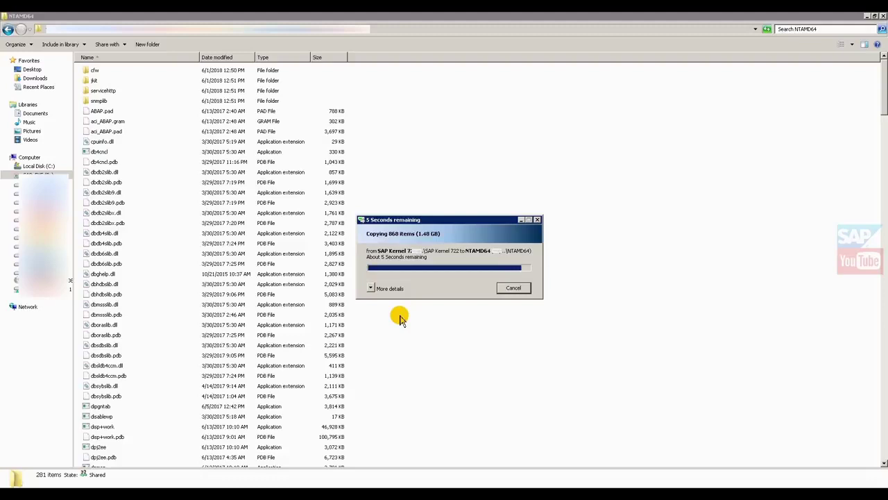
# - Check the replaced kernel files in the NTAMD64 folder and minimize its window
pyautogui.click(421, 312)
pyautogui.hotkey('ctrl', 'a')
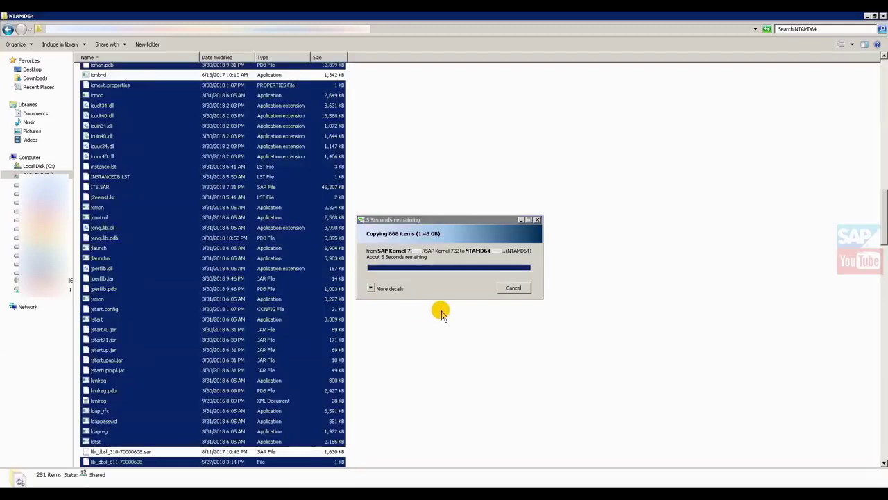
pyautogui.click(445, 345)
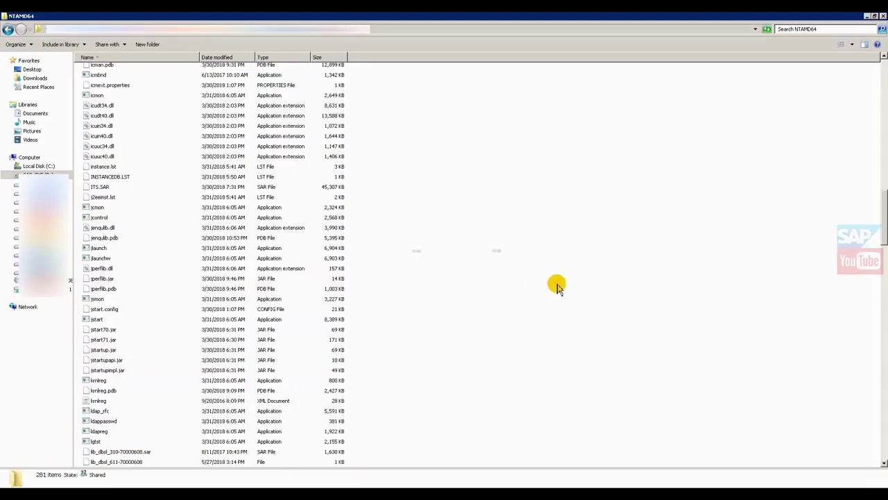
pyautogui.click(869, 17)
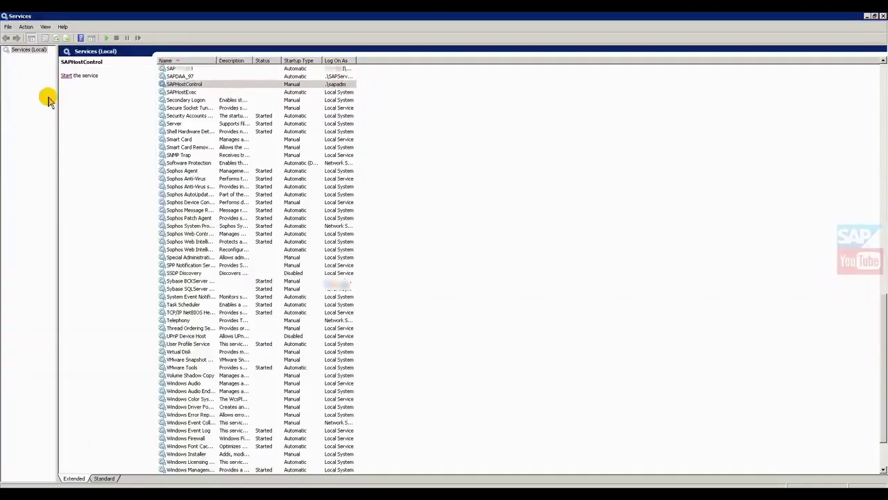
# - Restart the SAPAET_00 service, check the SAPDAA_97 service and start the SAPHostControl service
pyautogui.click(173, 68)
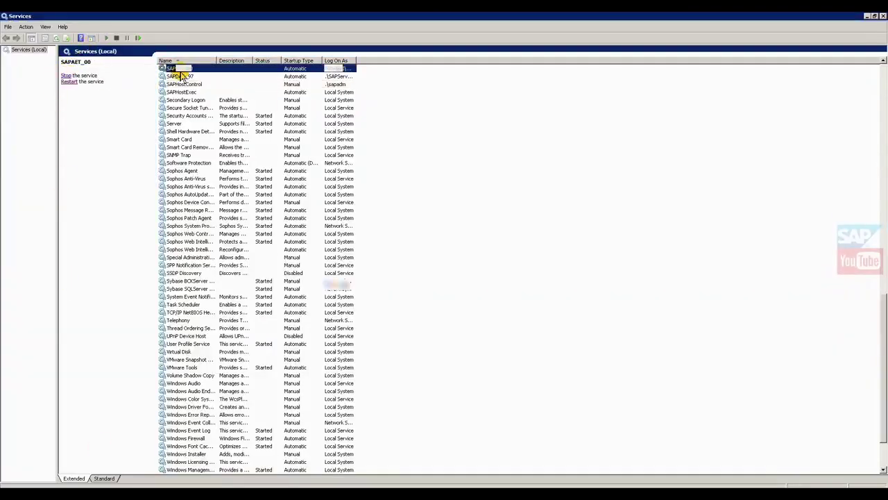
pyautogui.click(72, 83)
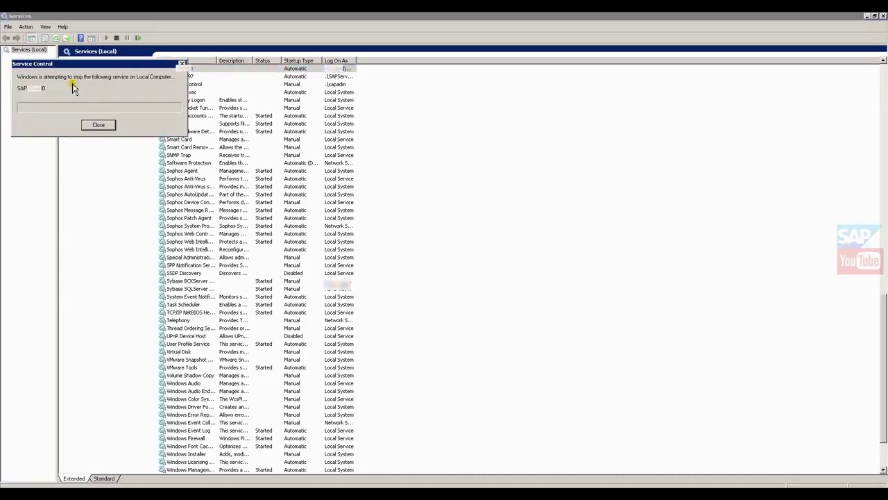
pyautogui.click(190, 76)
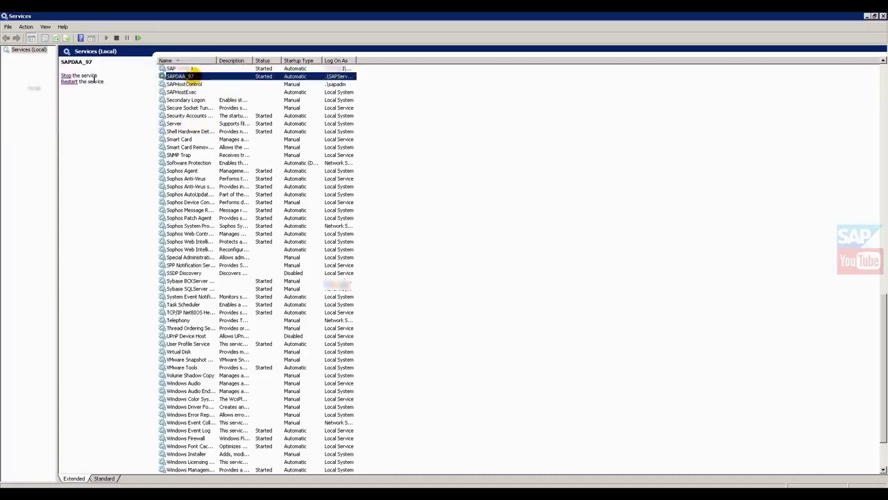
pyautogui.click(179, 84)
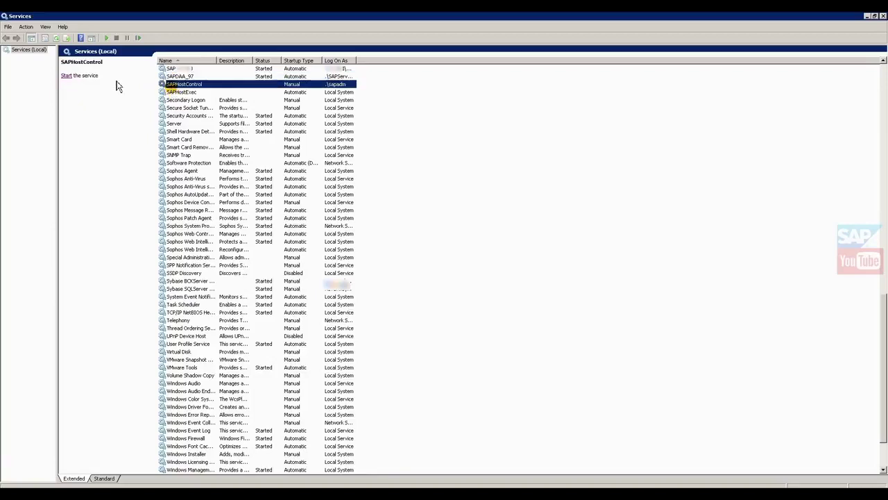
pyautogui.click(67, 75)
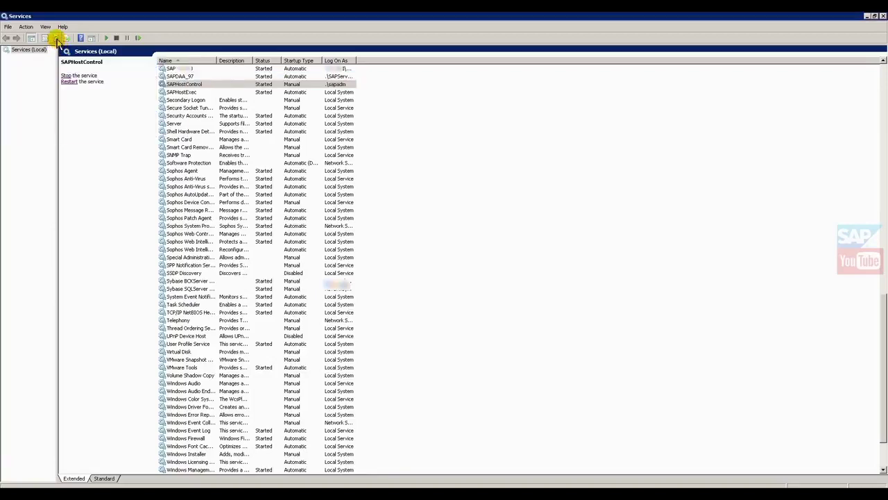
# - Switch from Services to the SAP Management Console and start the SYBTEST 0 instance
pyautogui.click(867, 15)
pyautogui.doubleClick(18, 74)
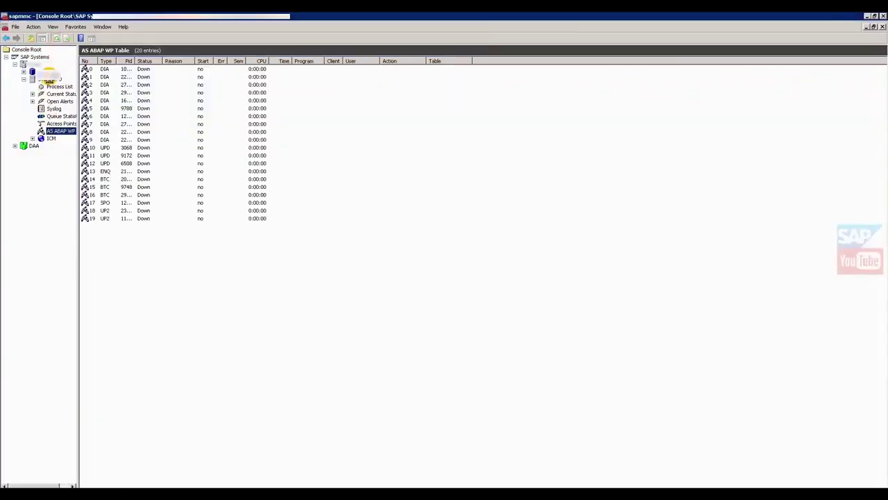
pyautogui.click(56, 86)
pyautogui.click(44, 79)
pyautogui.rightClick(46, 79)
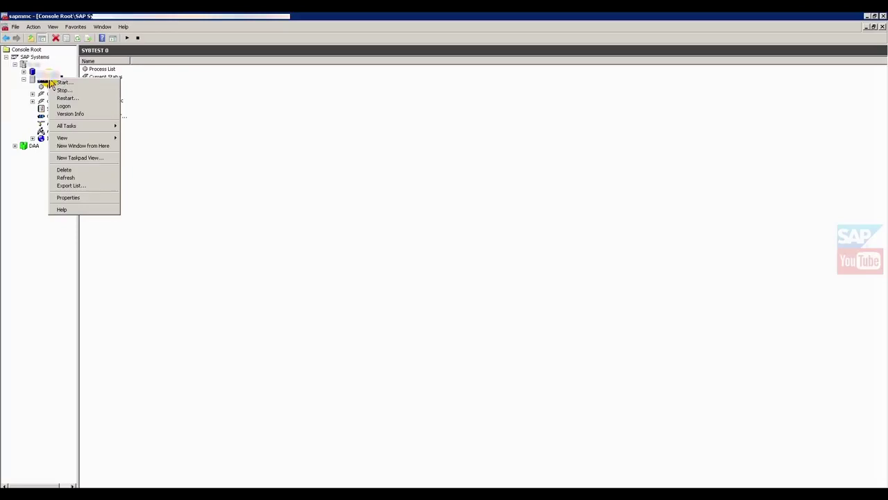
pyautogui.moveTo(69, 127)
pyautogui.click(139, 127)
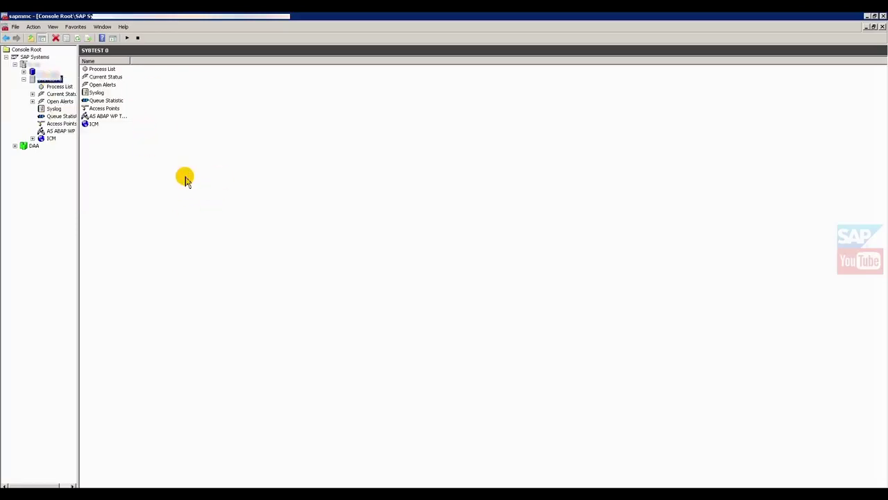
# - Monitor the startup of the SYBTEST 0 instance by repeatedly refreshing its process list
pyautogui.click(77, 39)
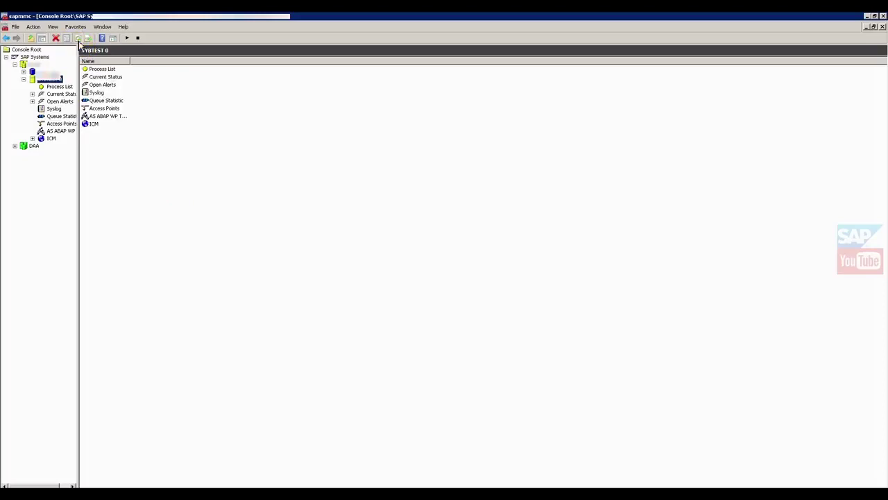
pyautogui.click(59, 87)
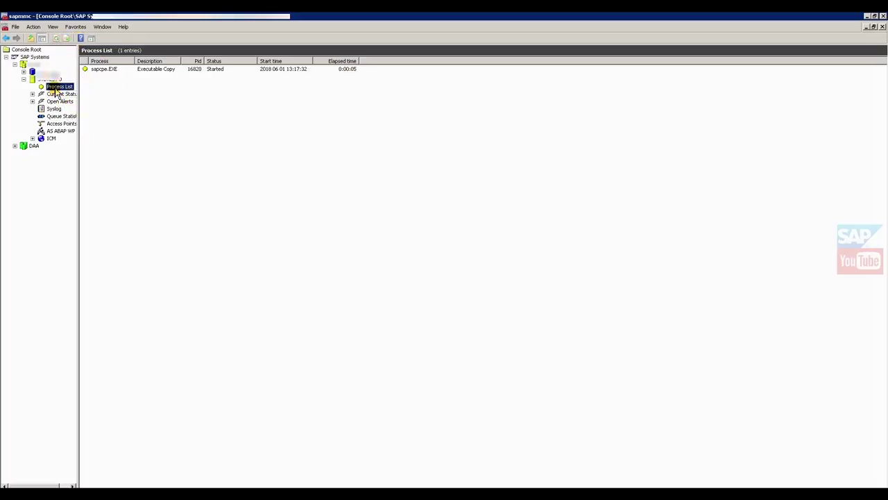
pyautogui.click(57, 40)
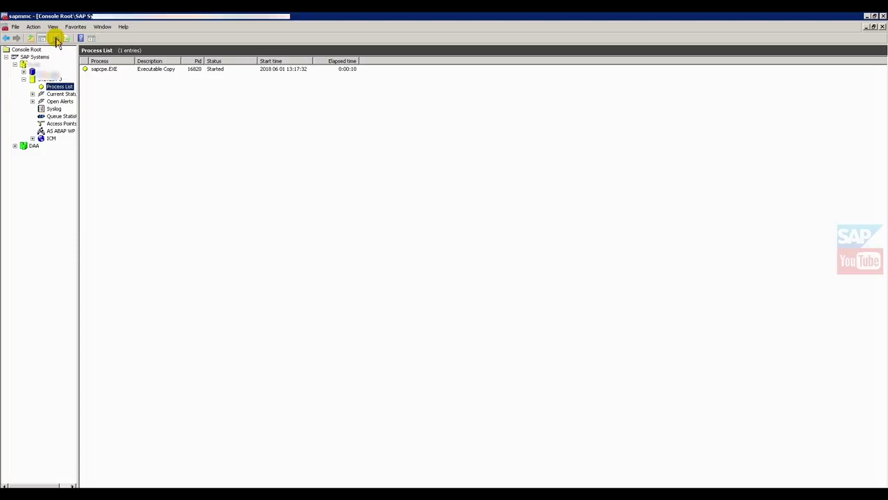
pyautogui.click(57, 39)
pyautogui.click(57, 38)
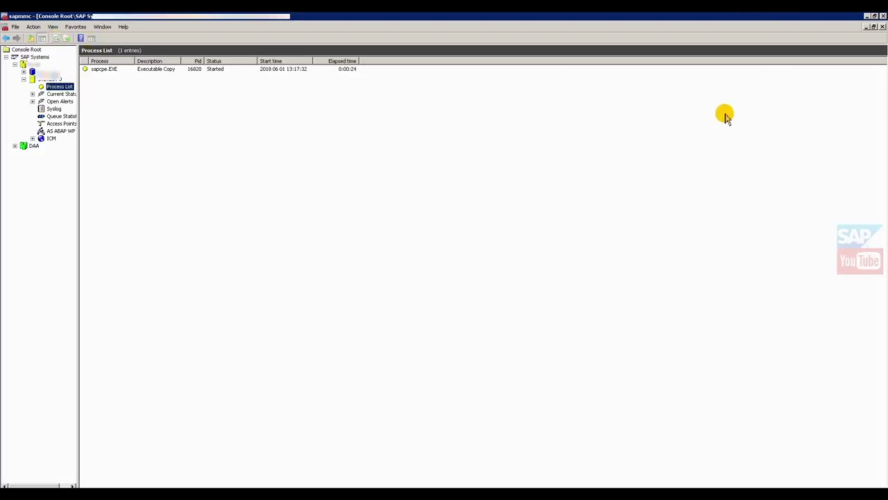
pyautogui.click(57, 39)
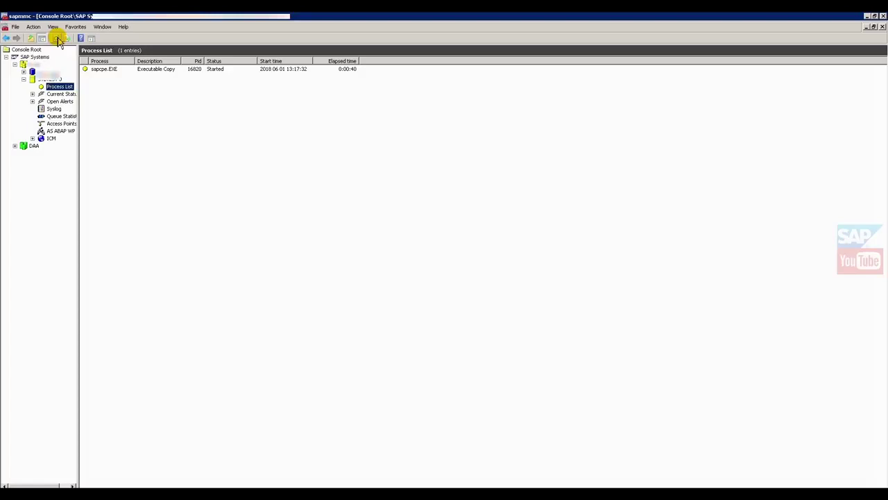
pyautogui.click(59, 39)
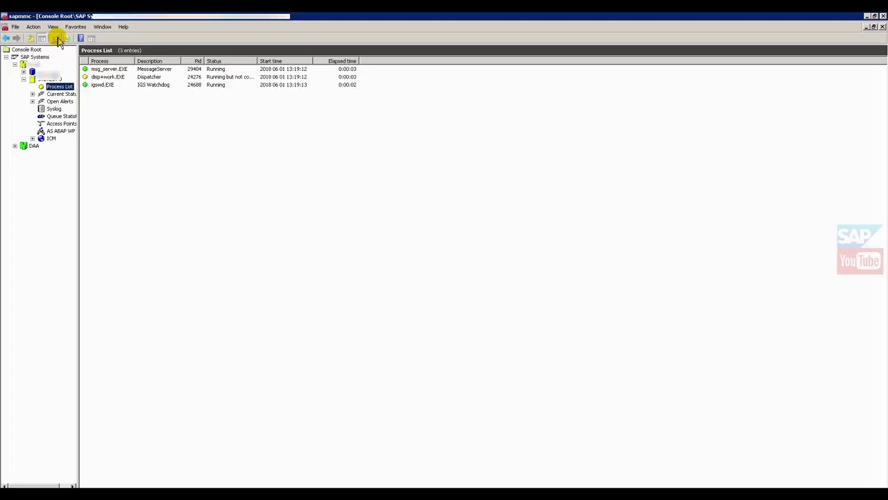
pyautogui.click(57, 38)
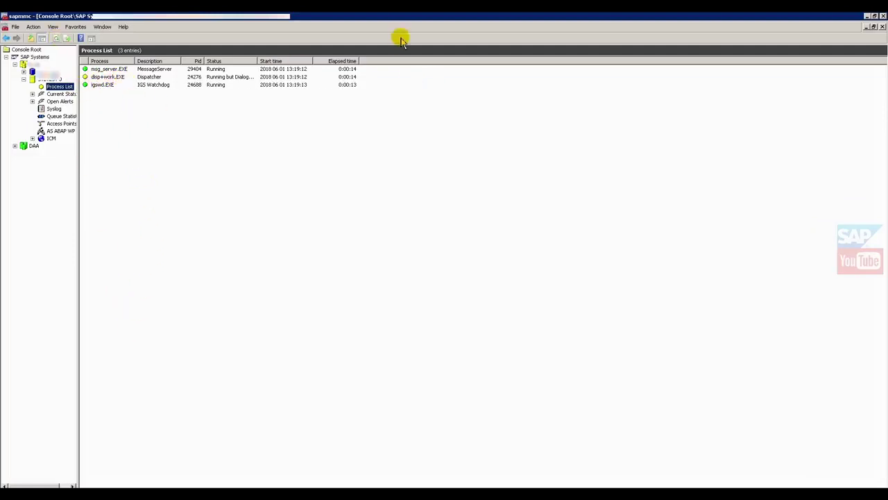
# - Minimize the remote session and log on through the SAP Login entry in SAP Logon 750 with client 500, user test and the account password
pyautogui.moveTo(866, 13)
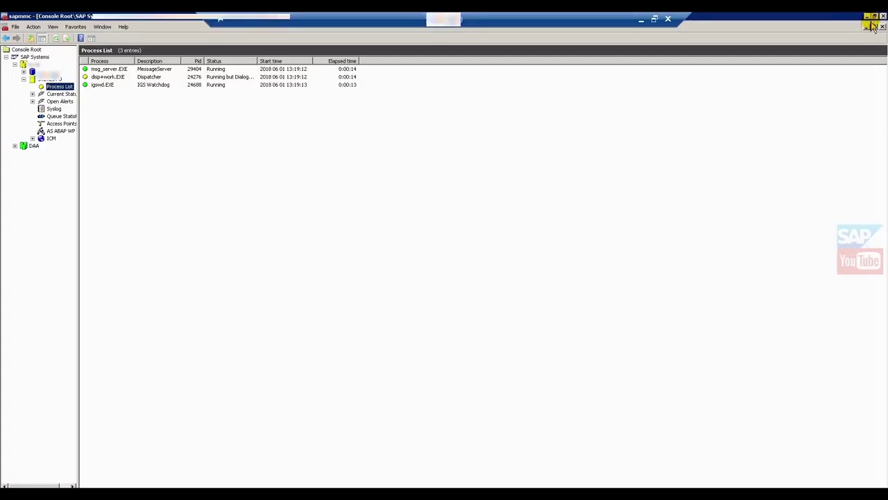
pyautogui.click(643, 19)
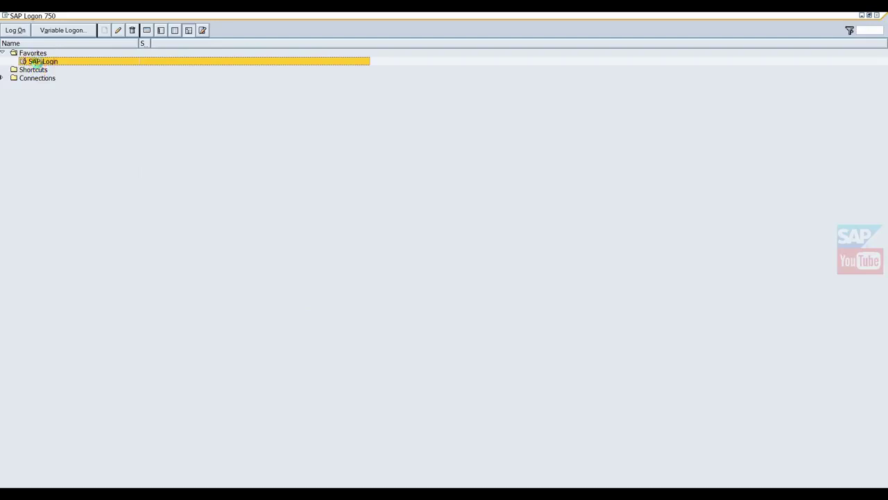
pyautogui.doubleClick(35, 61)
pyautogui.write('5')
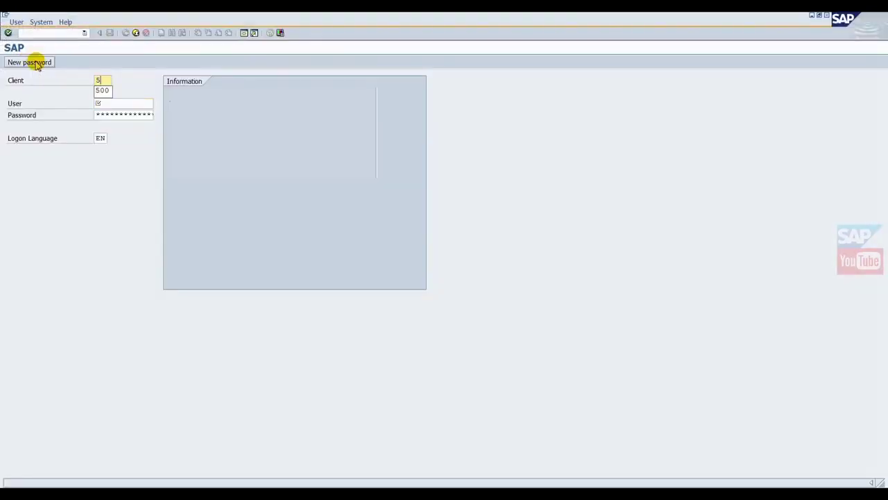
pyautogui.press('Down')
pyautogui.press('Tab')
pyautogui.write('t')
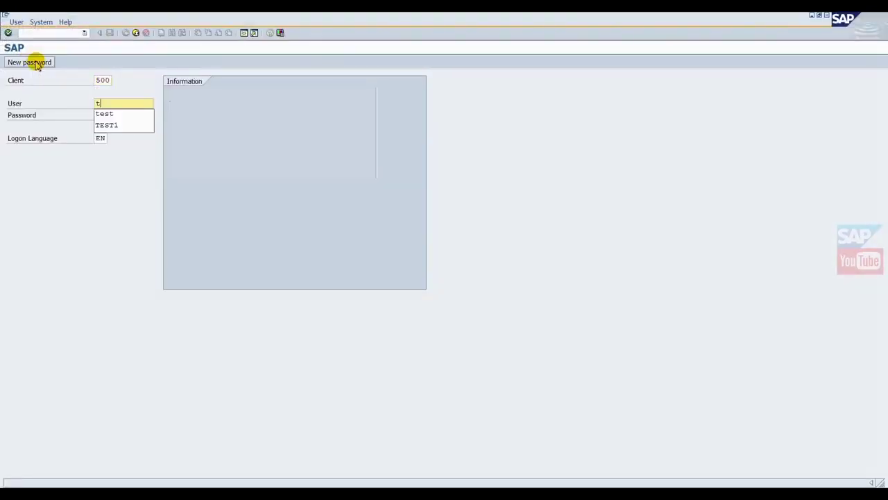
pyautogui.press('Down')
pyautogui.press('Return')
pyautogui.press('Tab')
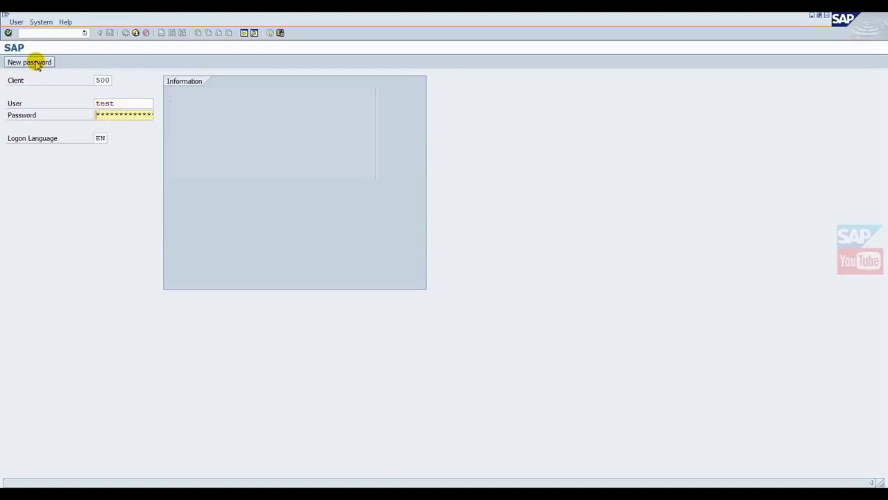
pyautogui.write('********')
pyautogui.click(36, 66)
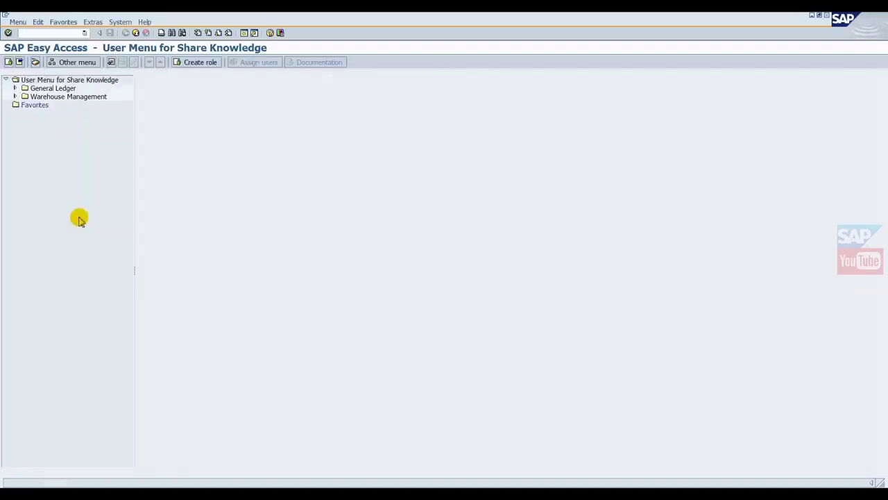
# - Check the kernel release and support package level in the system status's kernel information, and close both dialogs
pyautogui.click(118, 22)
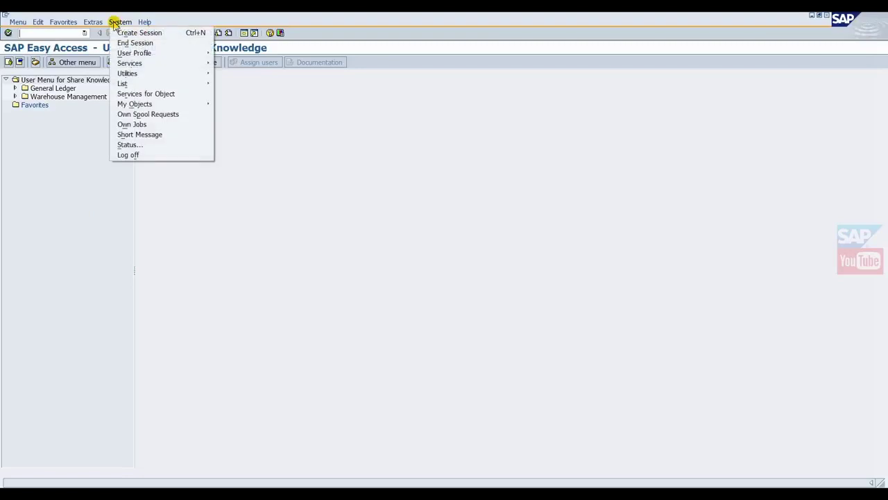
pyautogui.click(141, 144)
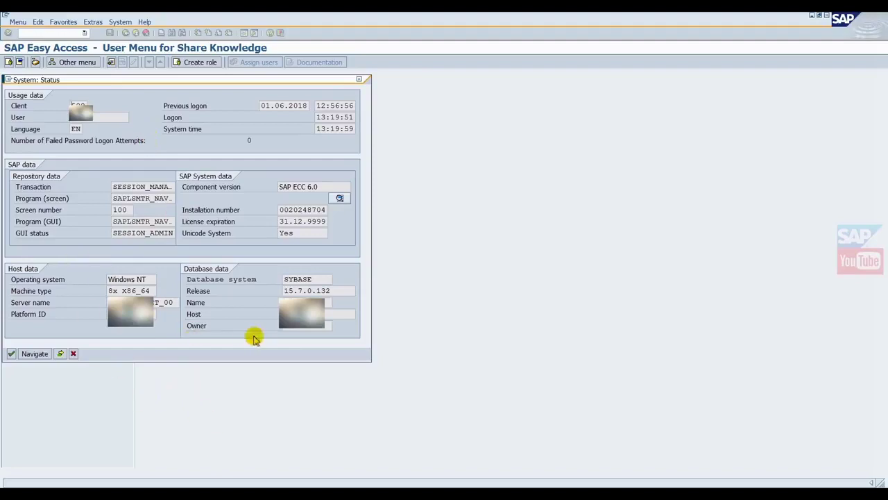
pyautogui.click(59, 353)
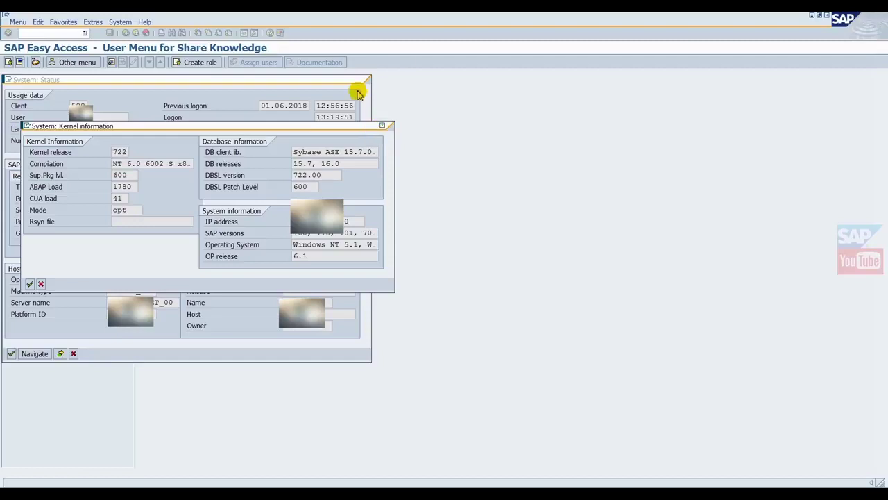
pyautogui.click(381, 126)
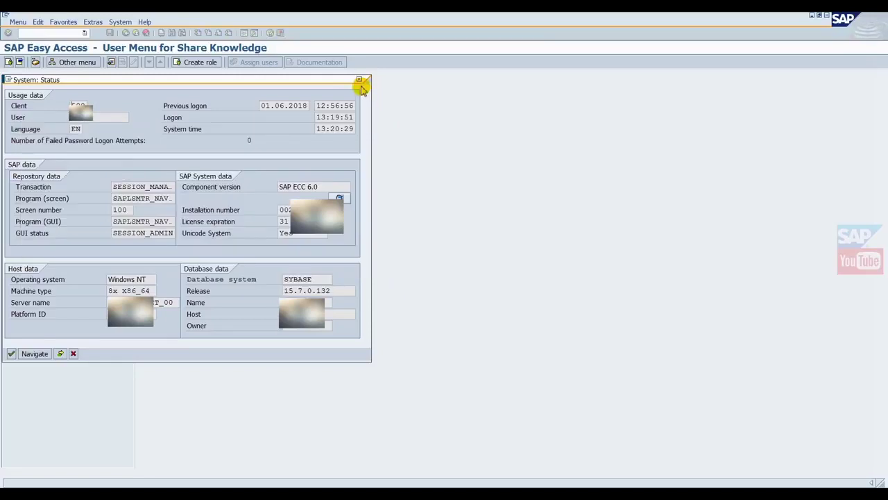
pyautogui.click(358, 80)
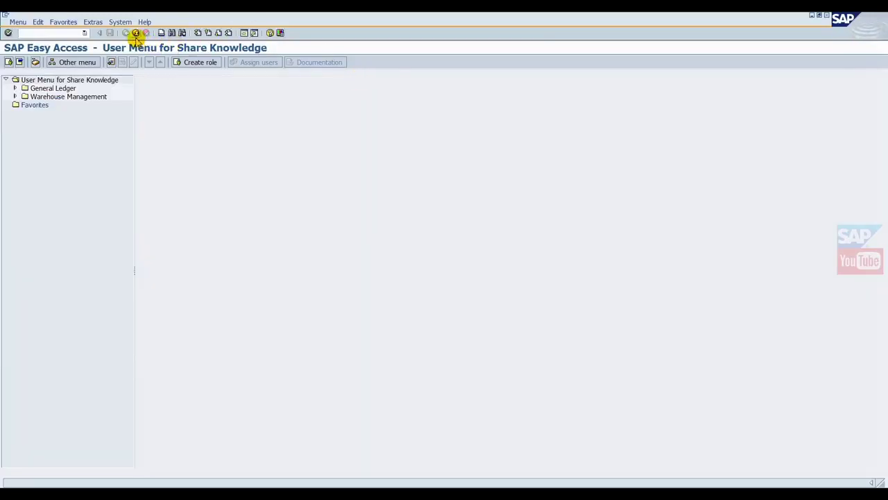